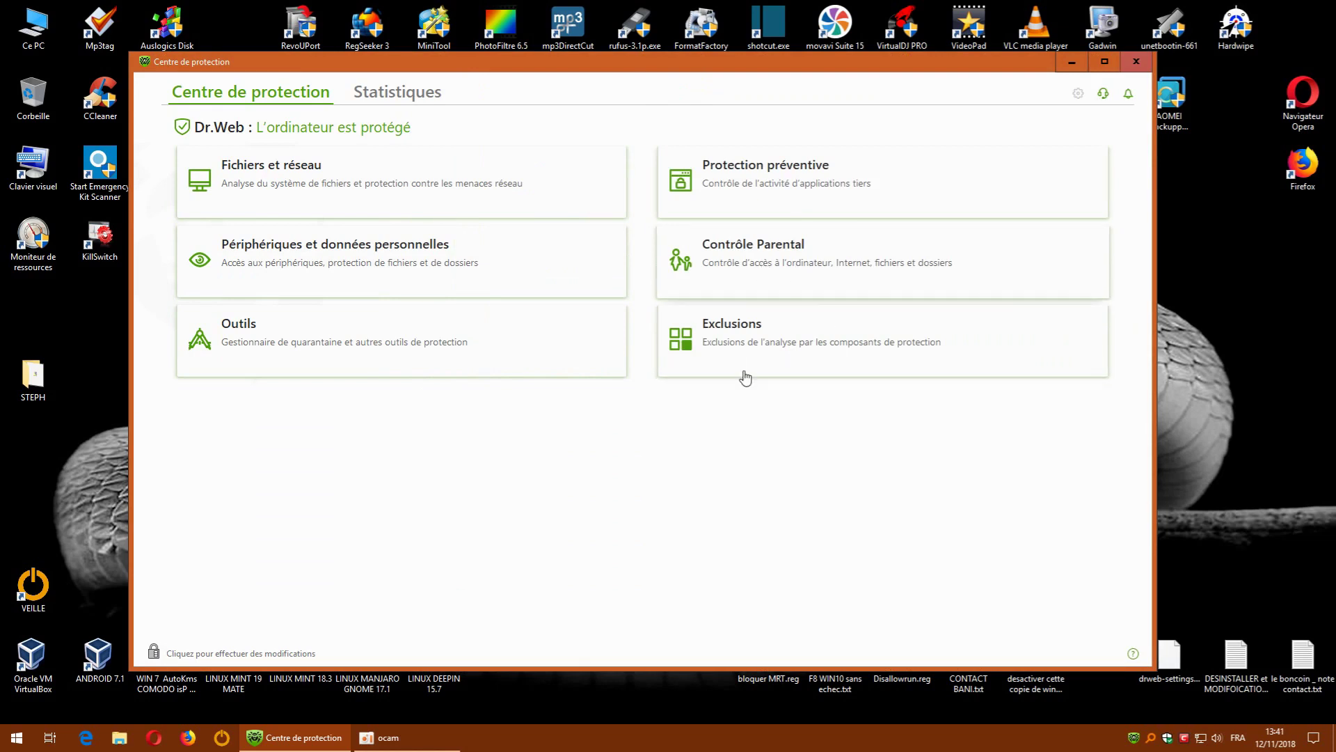
Step: Unlock Contrôle Parental and open the folder and file access settings of the administrator account
click(724, 266)
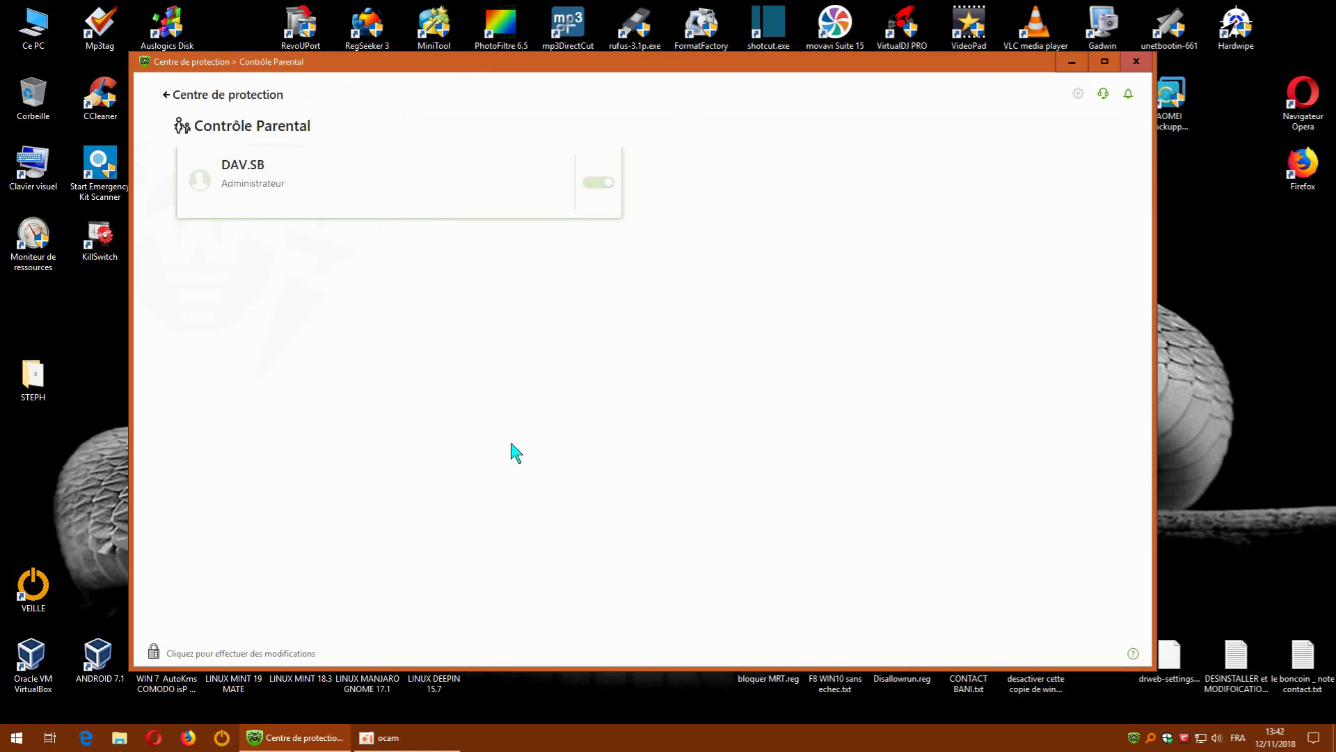
key(alt+F4)
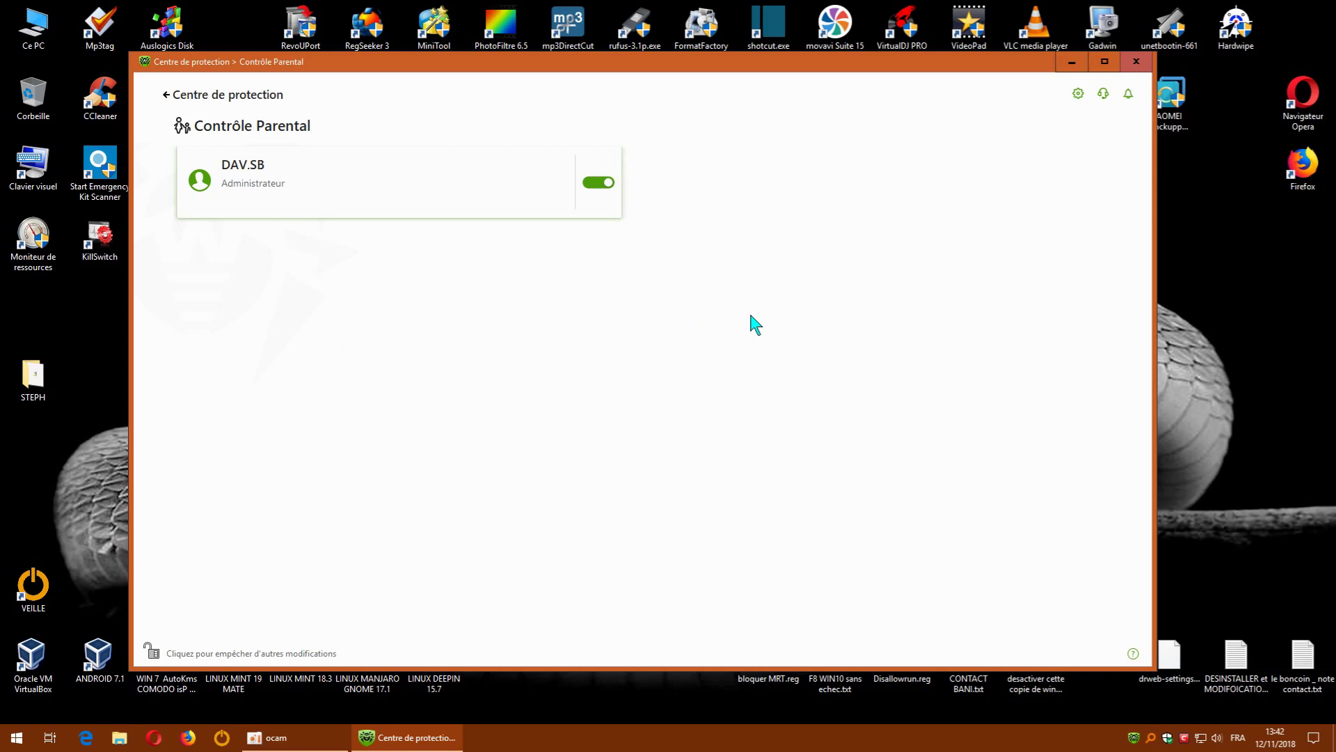
click(231, 182)
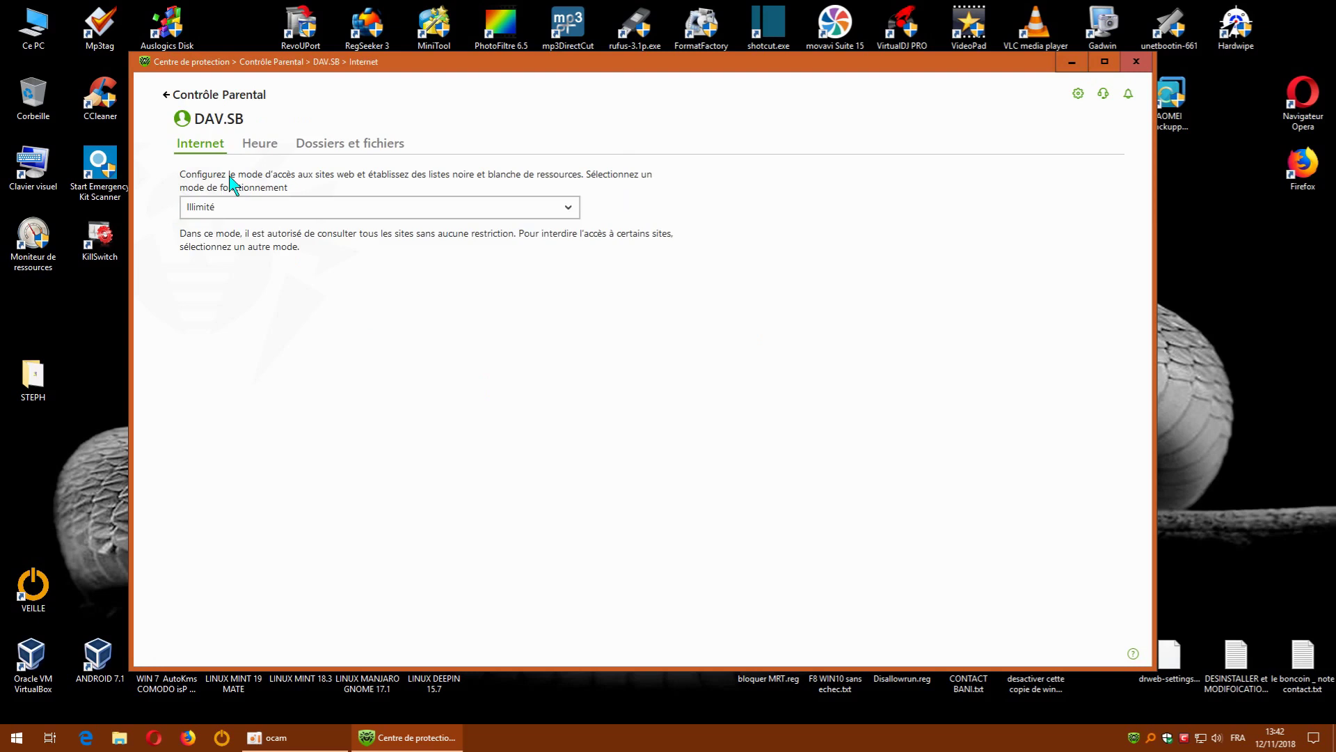
click(167, 97)
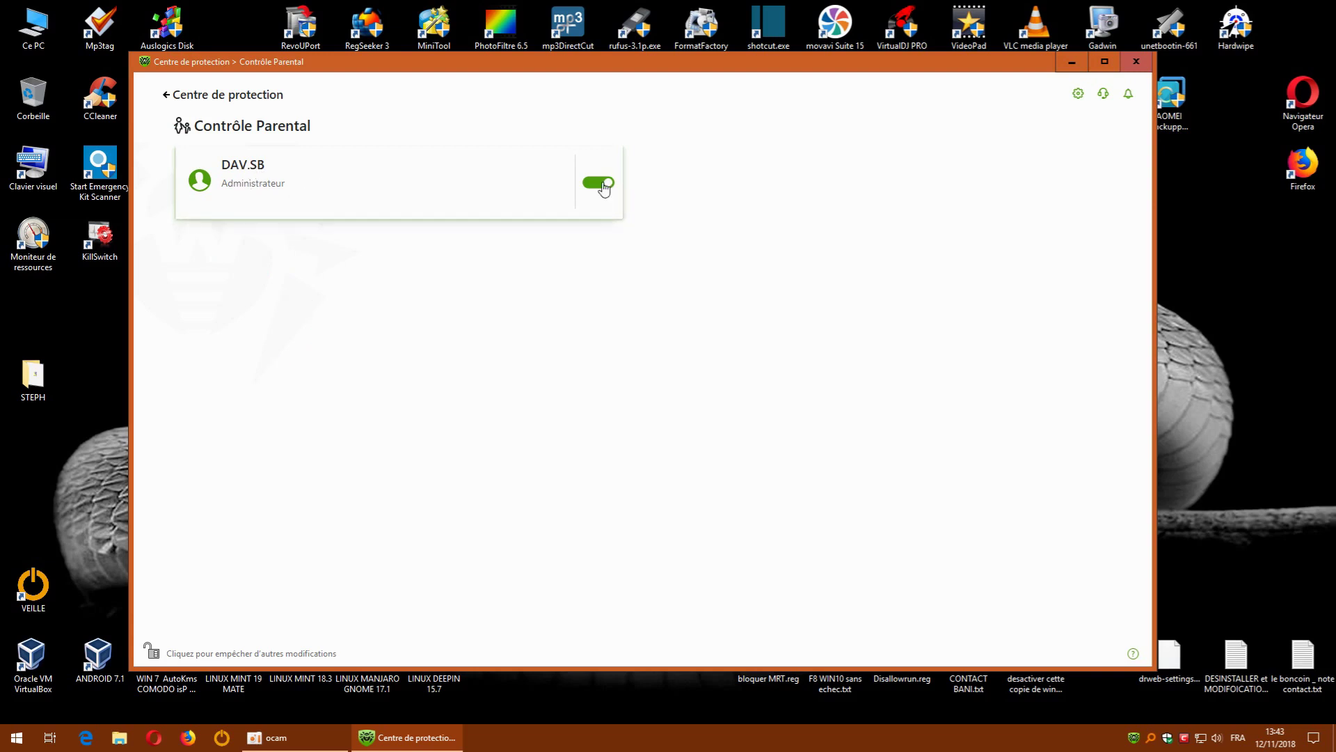
click(236, 180)
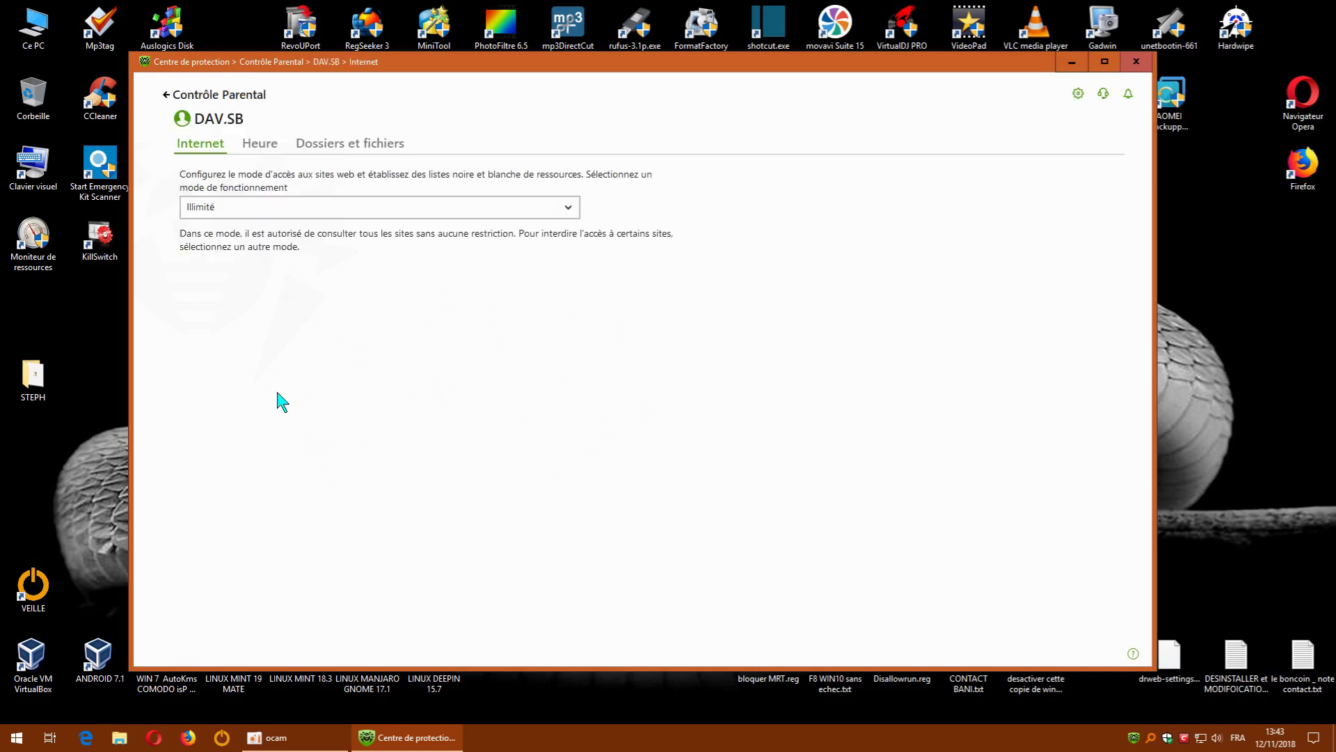
click(371, 145)
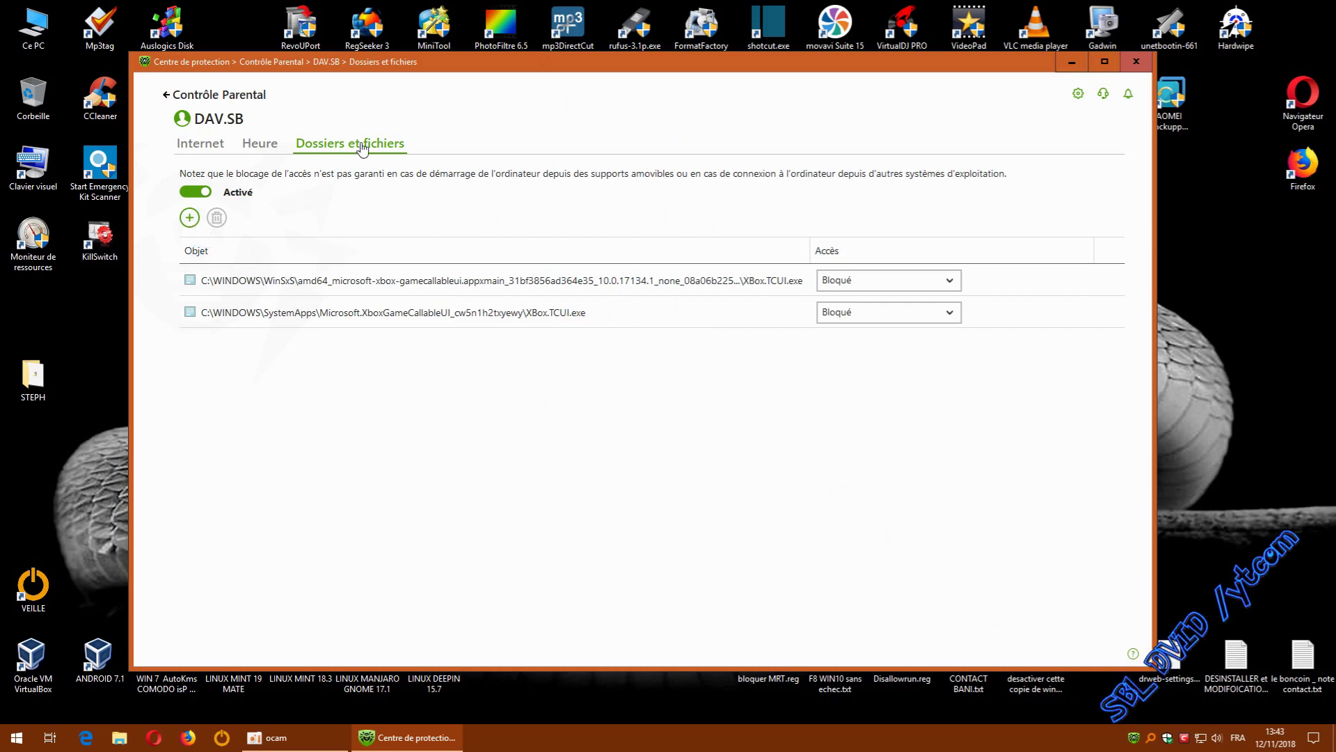
Step: View the Microsoft.XboxGameCallableUI_cw5n1h2txyewy folder in the picker for adding a blocked object, and close the picker without adding anything
click(189, 220)
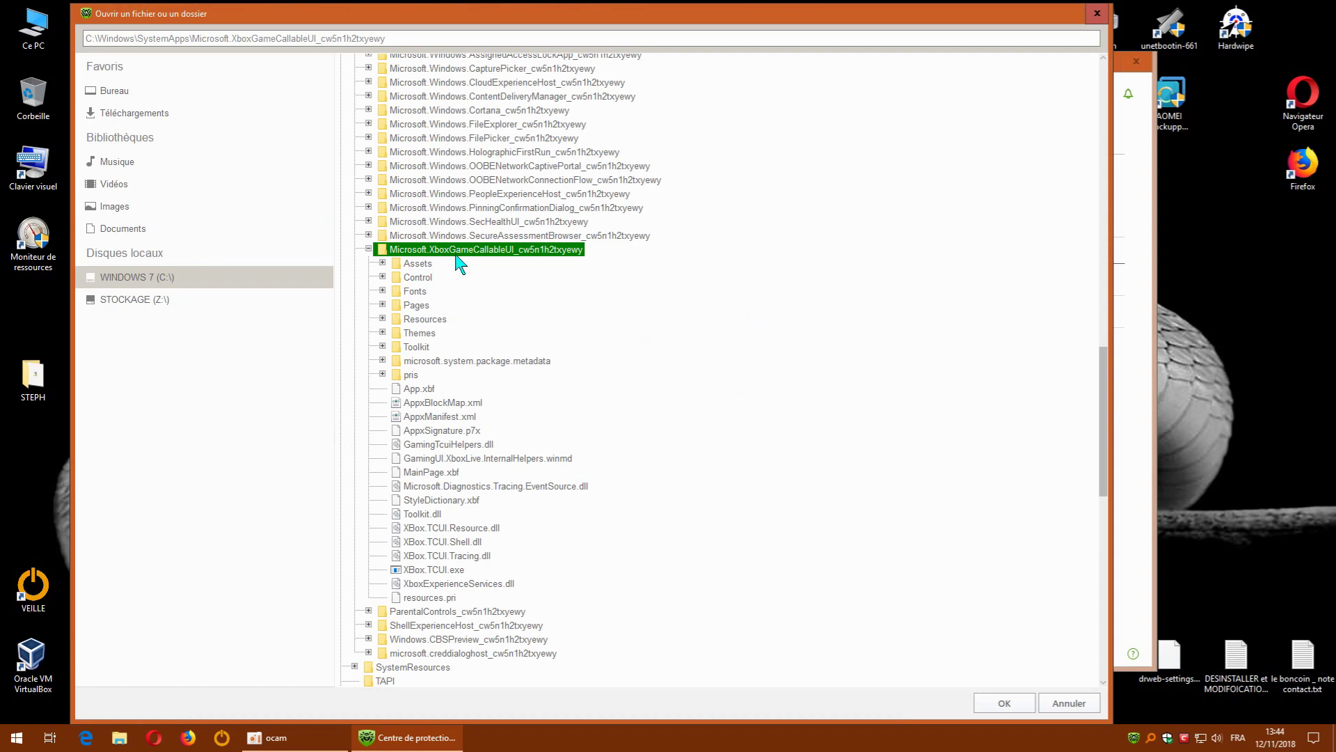
click(1097, 13)
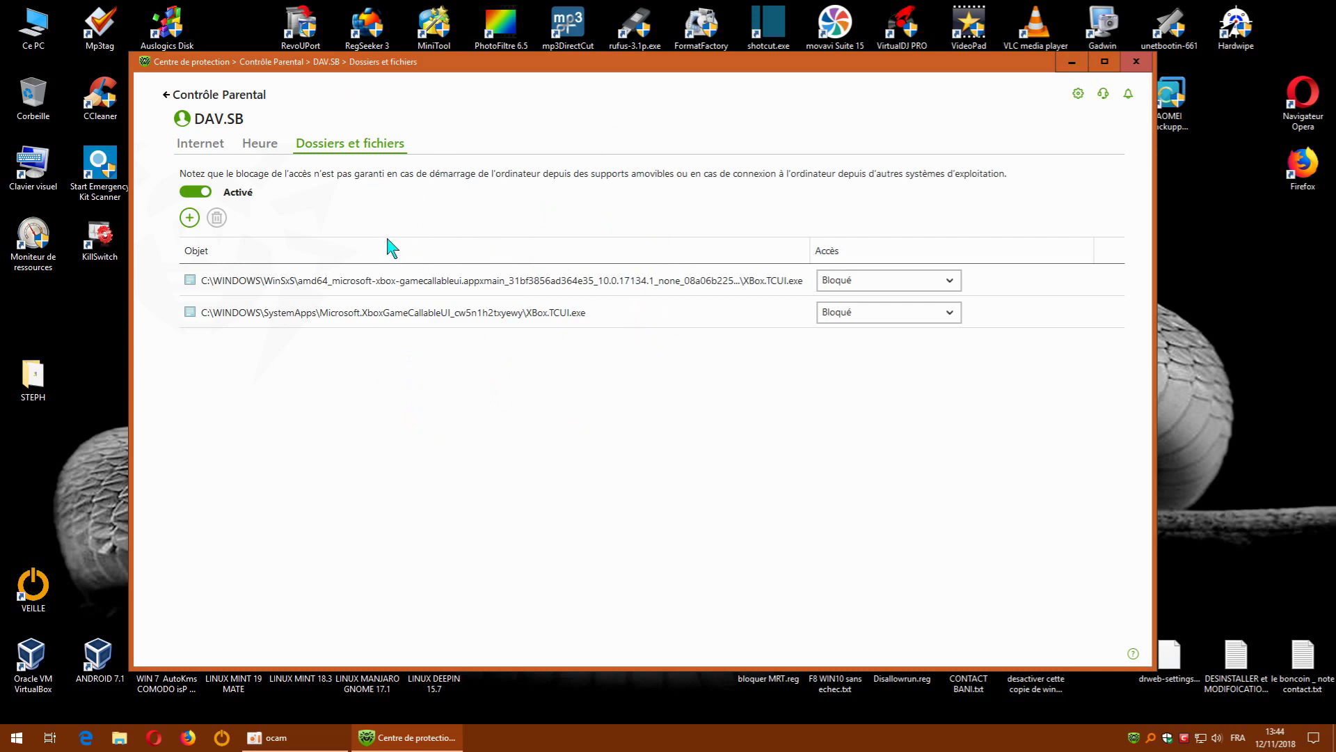
click(189, 219)
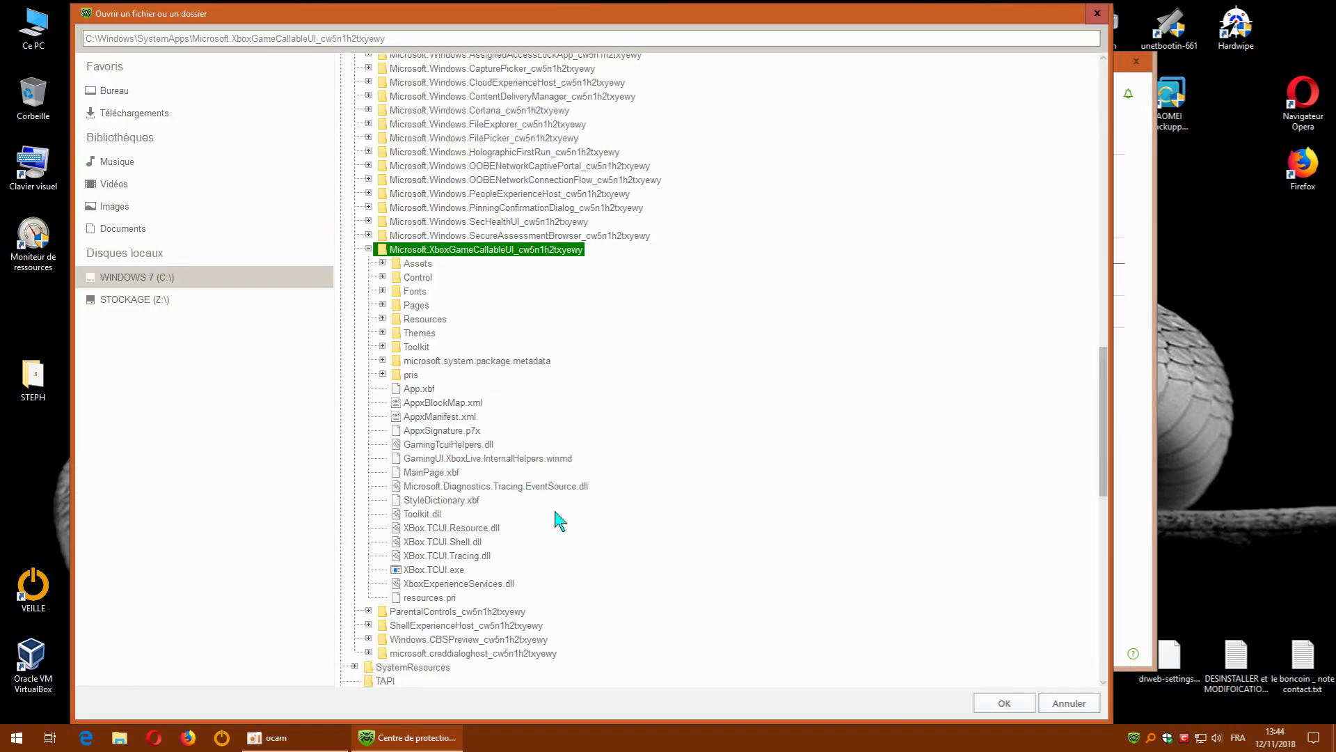
click(1098, 14)
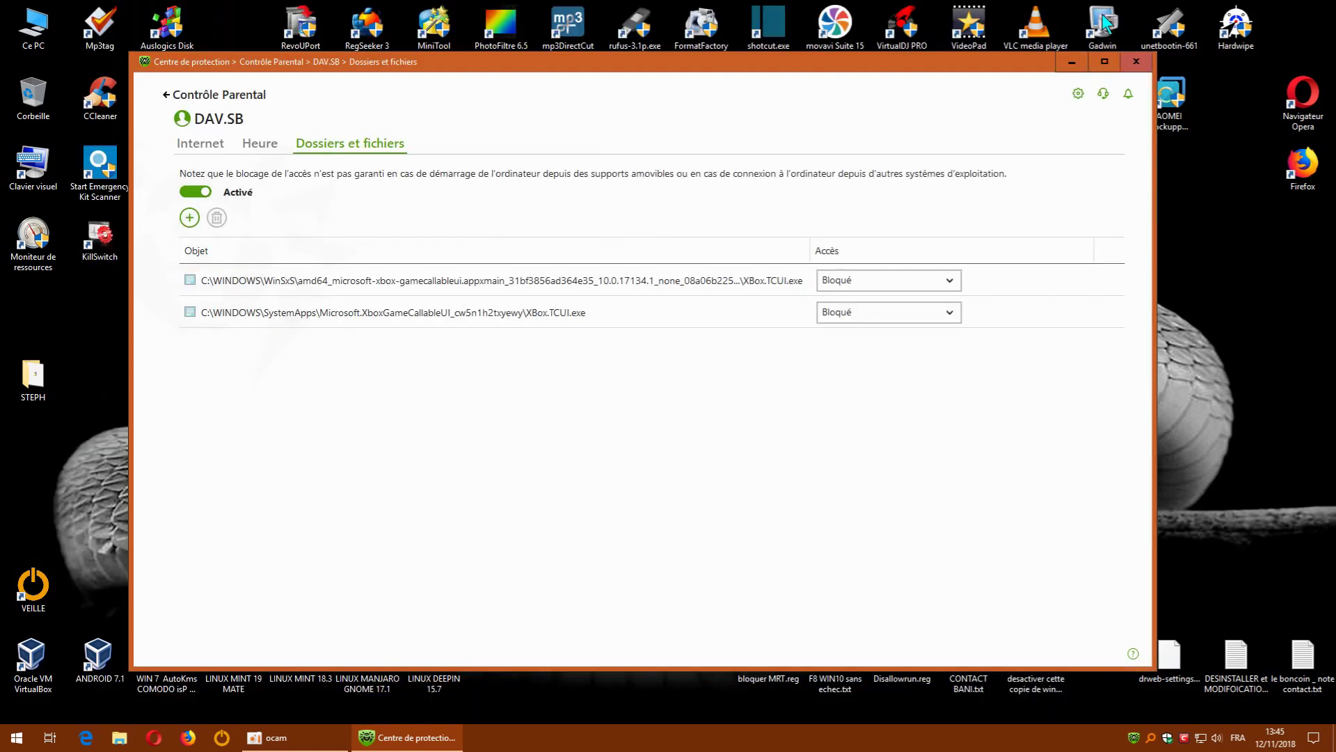
Step: Switch to Everything, search for "xbox." and dismiss the Dr.Web notifications
click(1150, 739)
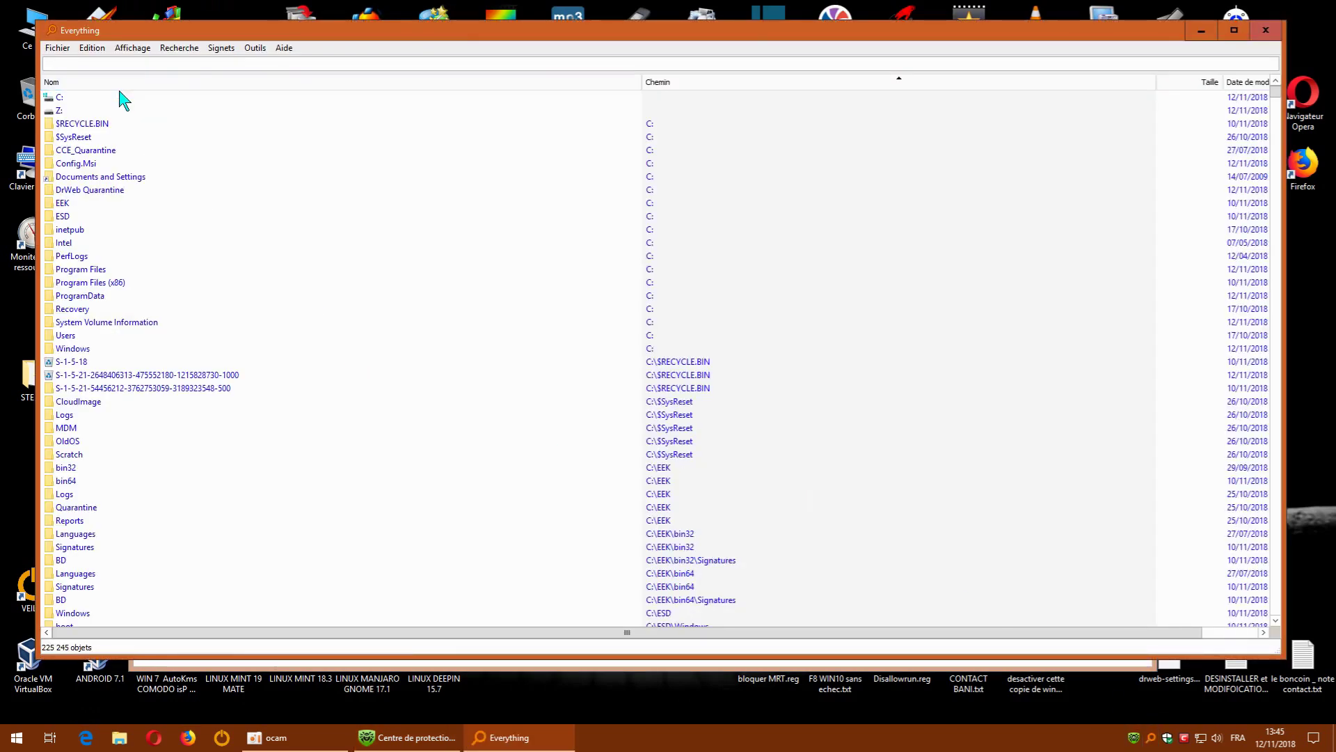
text(x)
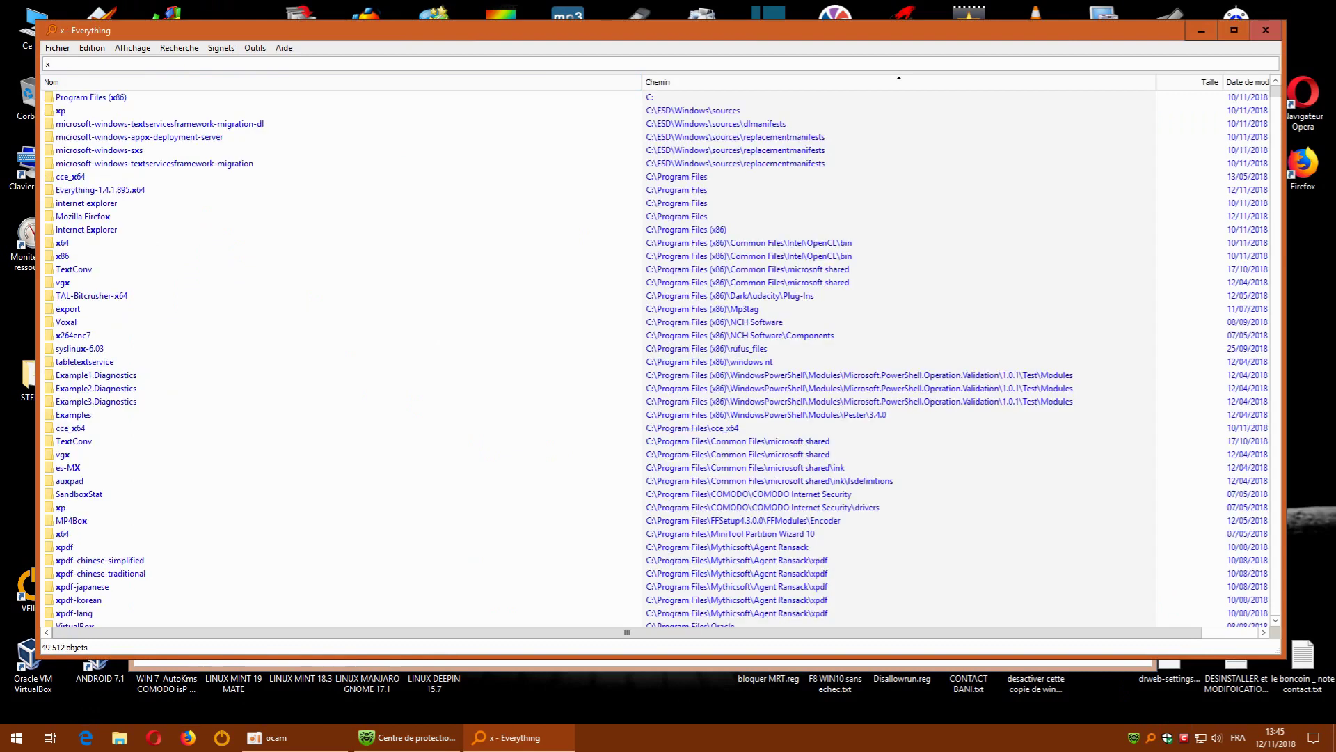
text(box.)
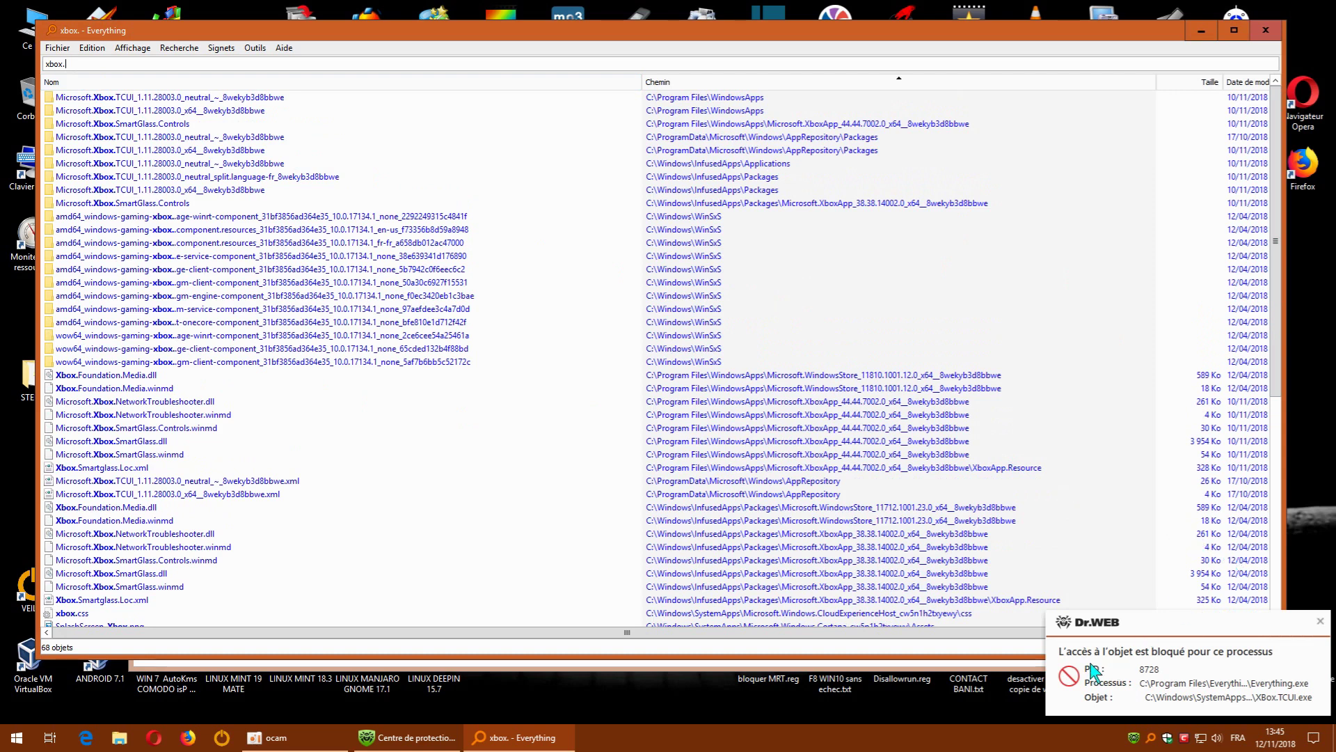
click(1321, 622)
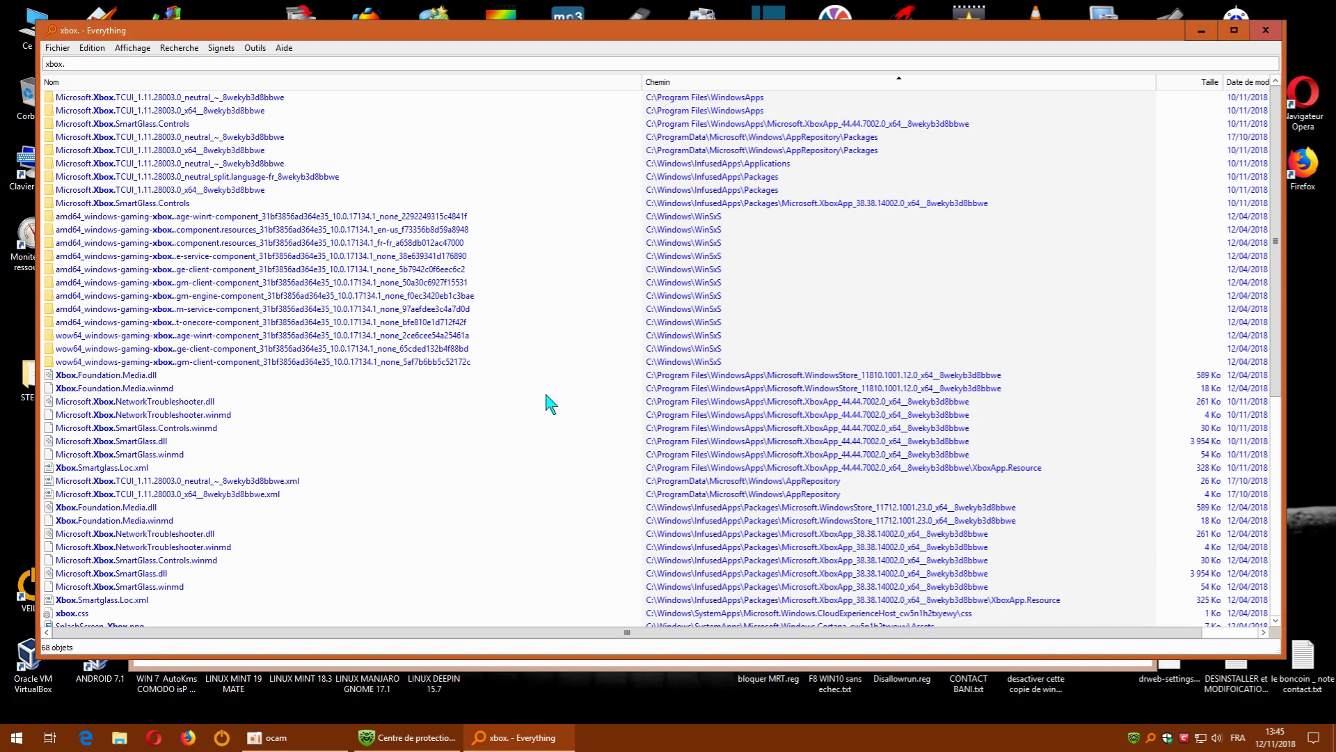
scroll(308, 427, down, 3)
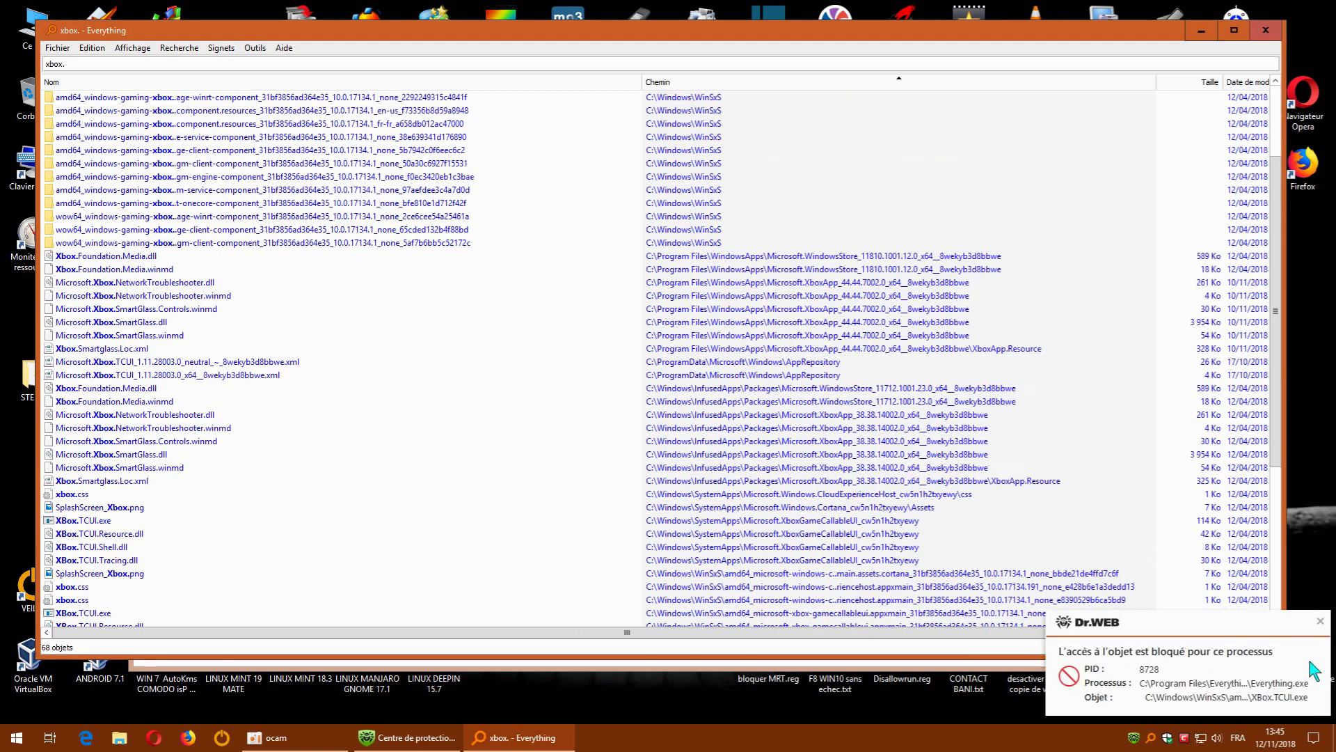
click(1322, 625)
Step: Find and select XBox.TCUI.exe located in C:\Windows\SystemApps\Microsoft.XboxGameCallableUI_cw5n1h2txyewy among the search results
scroll(304, 484, down, 1)
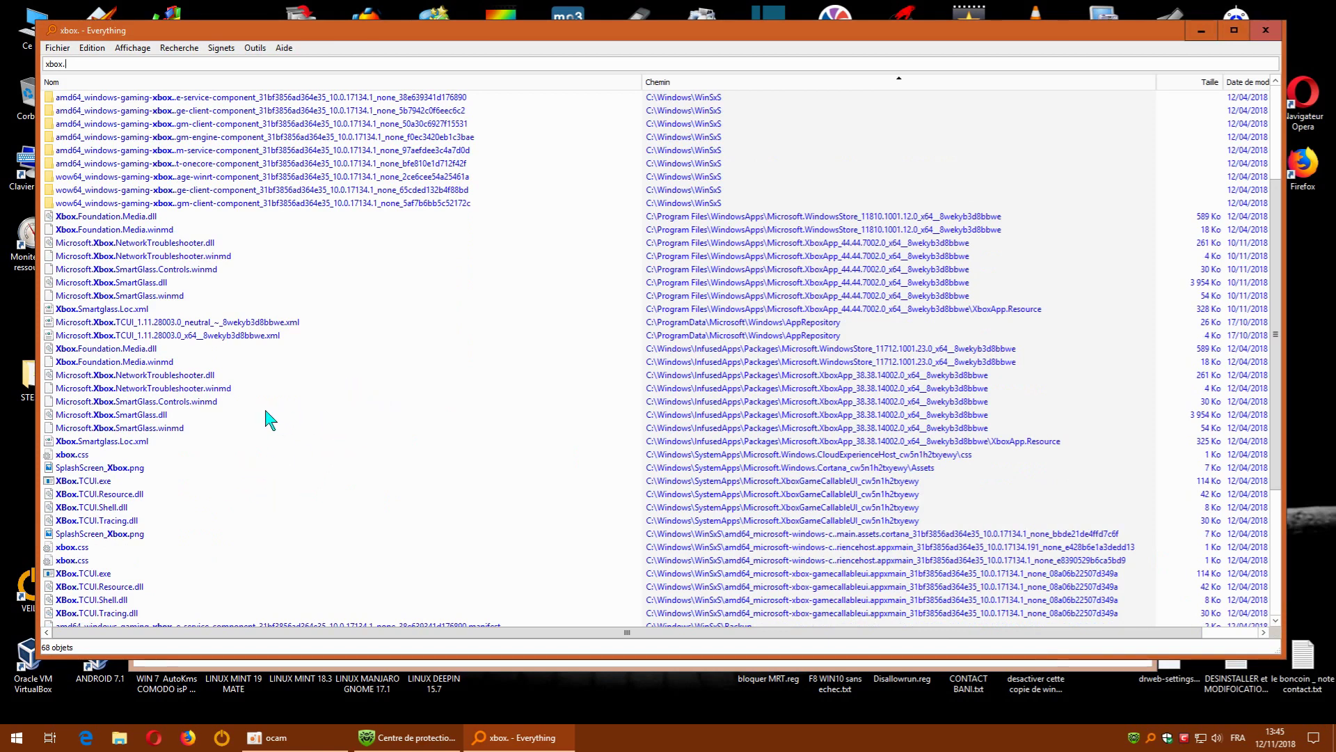
scroll(365, 416, up, 4)
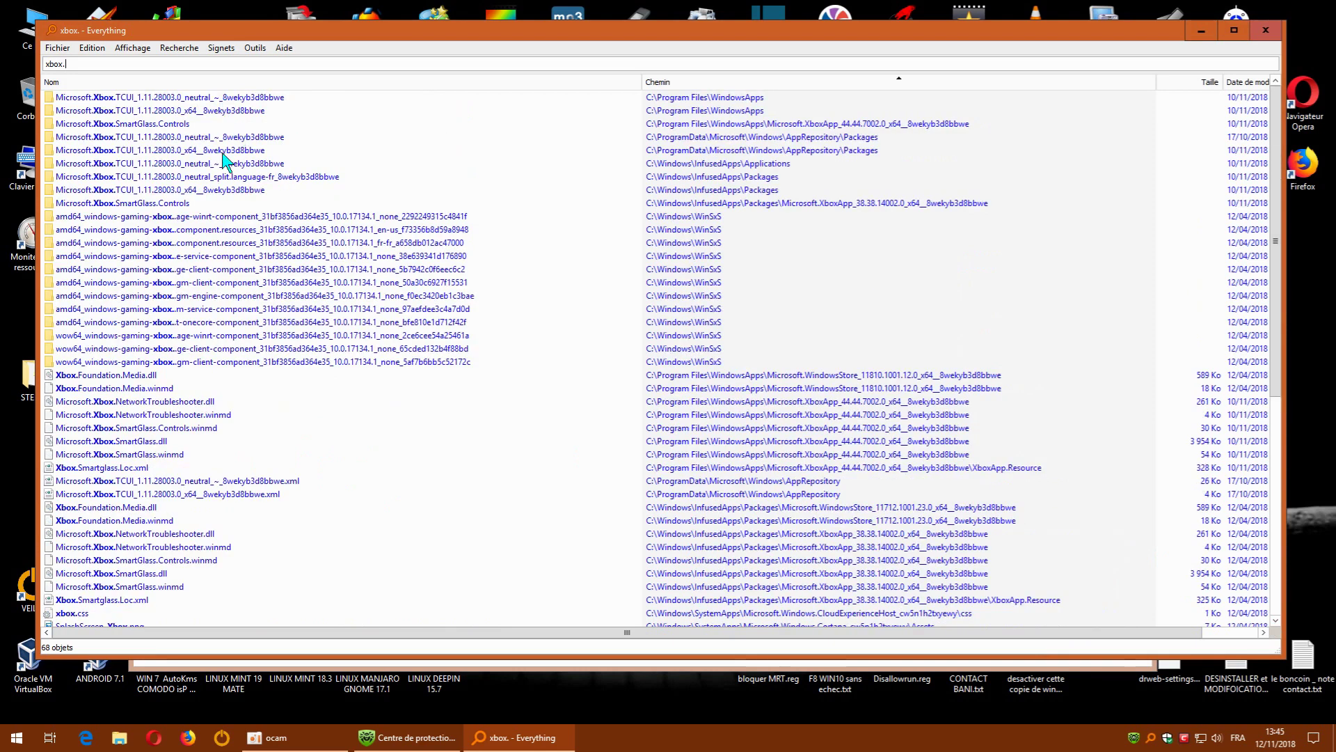
scroll(297, 451, down, 1)
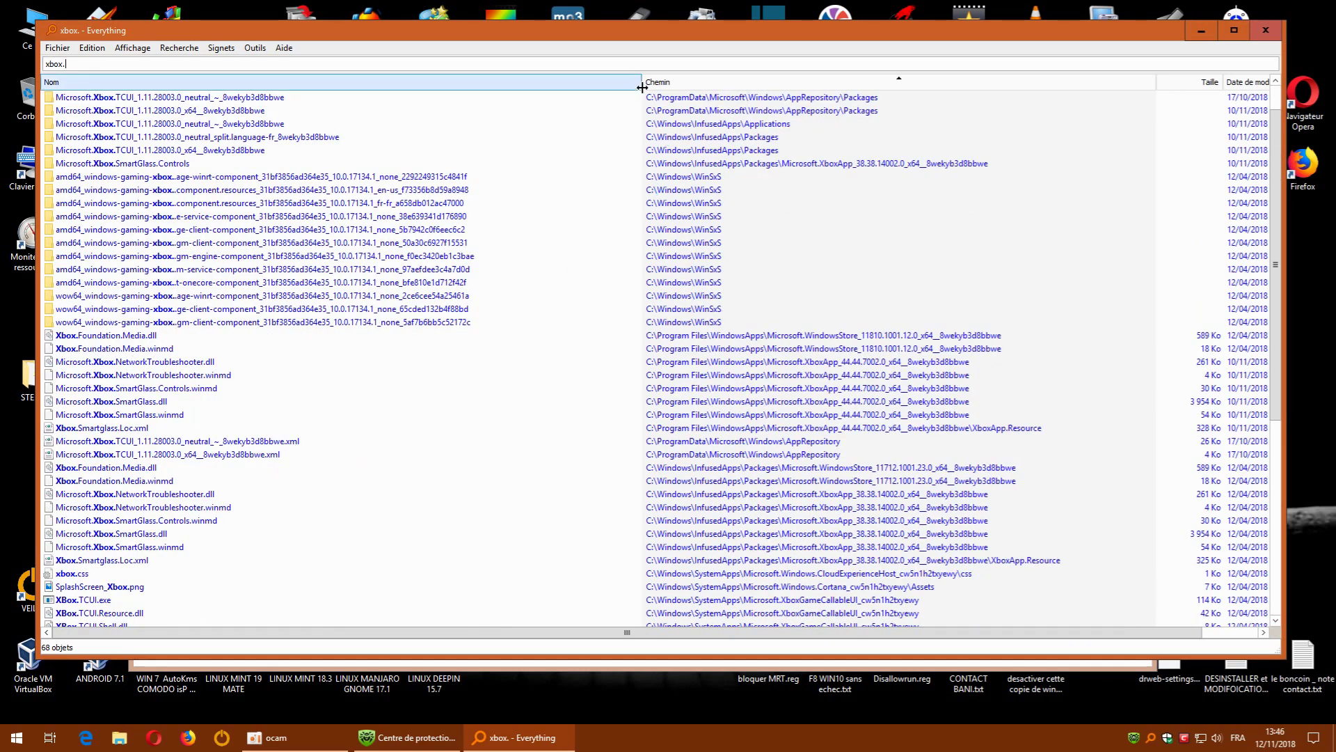
drag(474, 87, 457, 84)
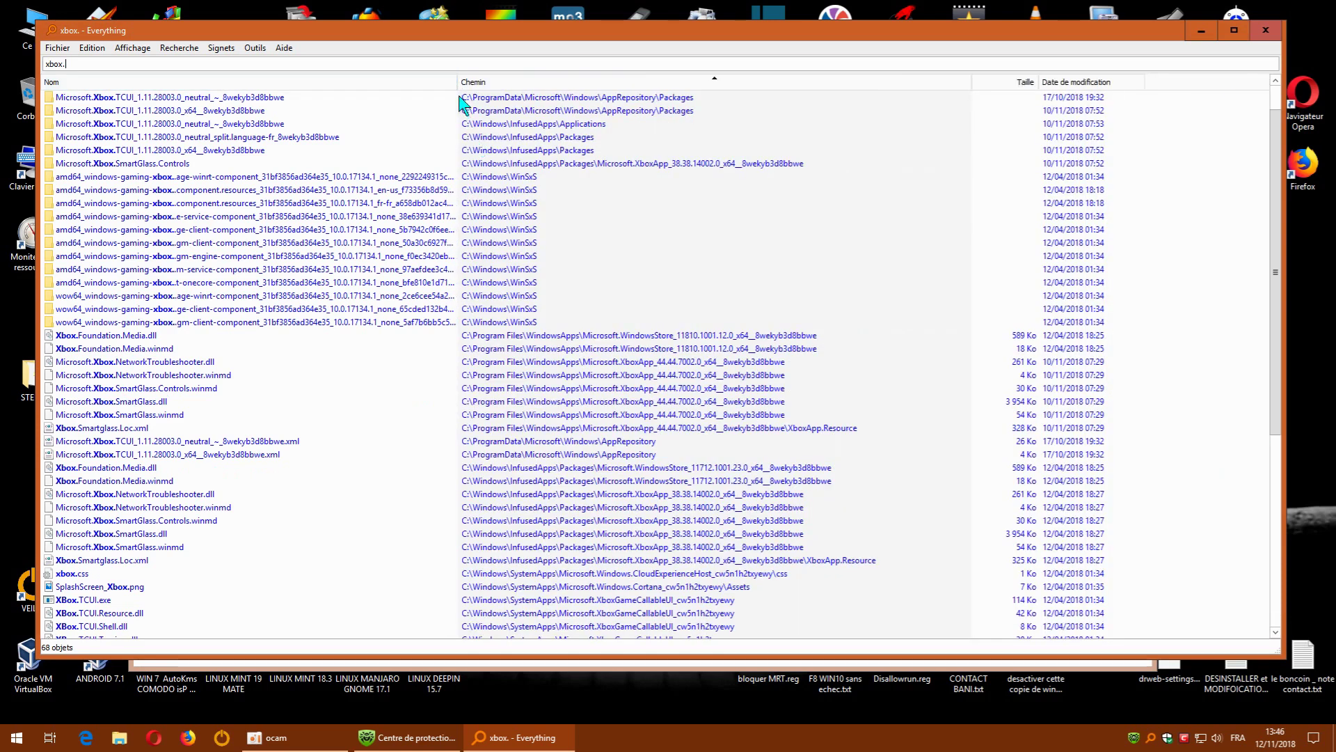
drag(640, 84, 641, 84)
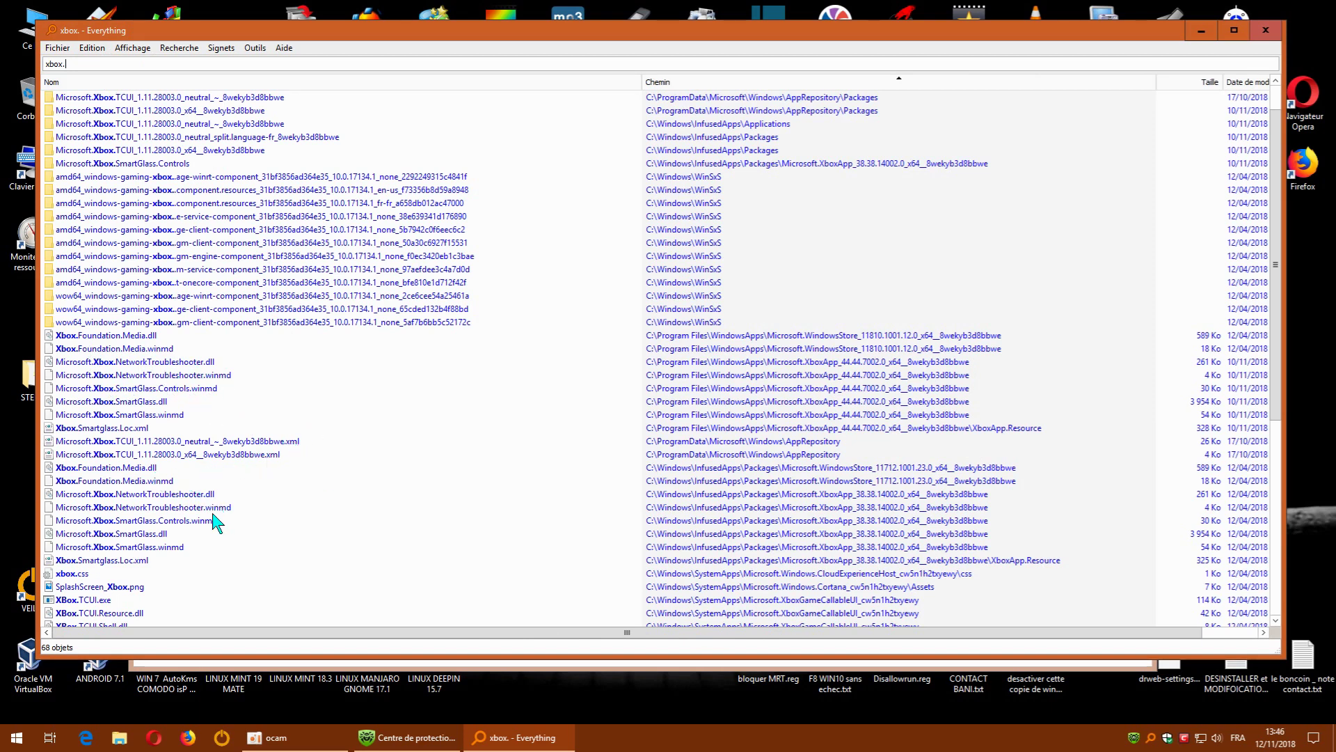
scroll(261, 505, down, 2)
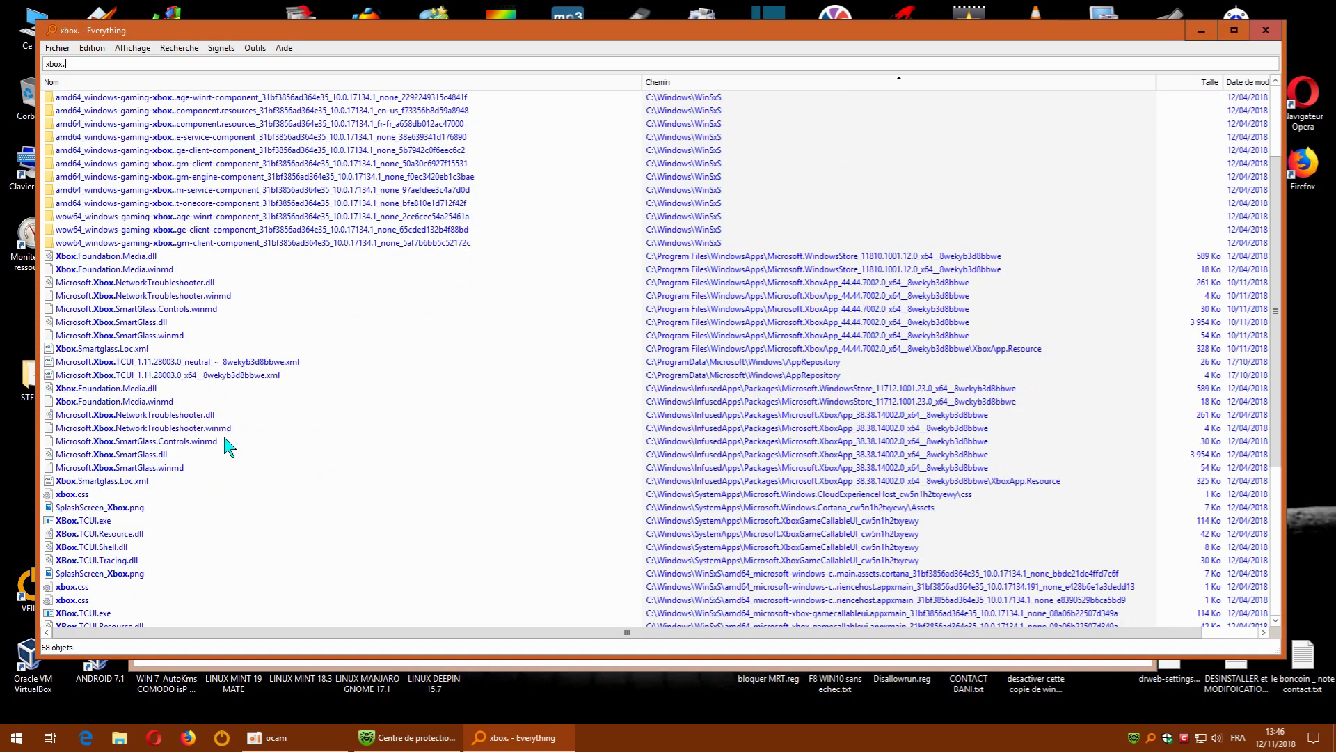
click(102, 522)
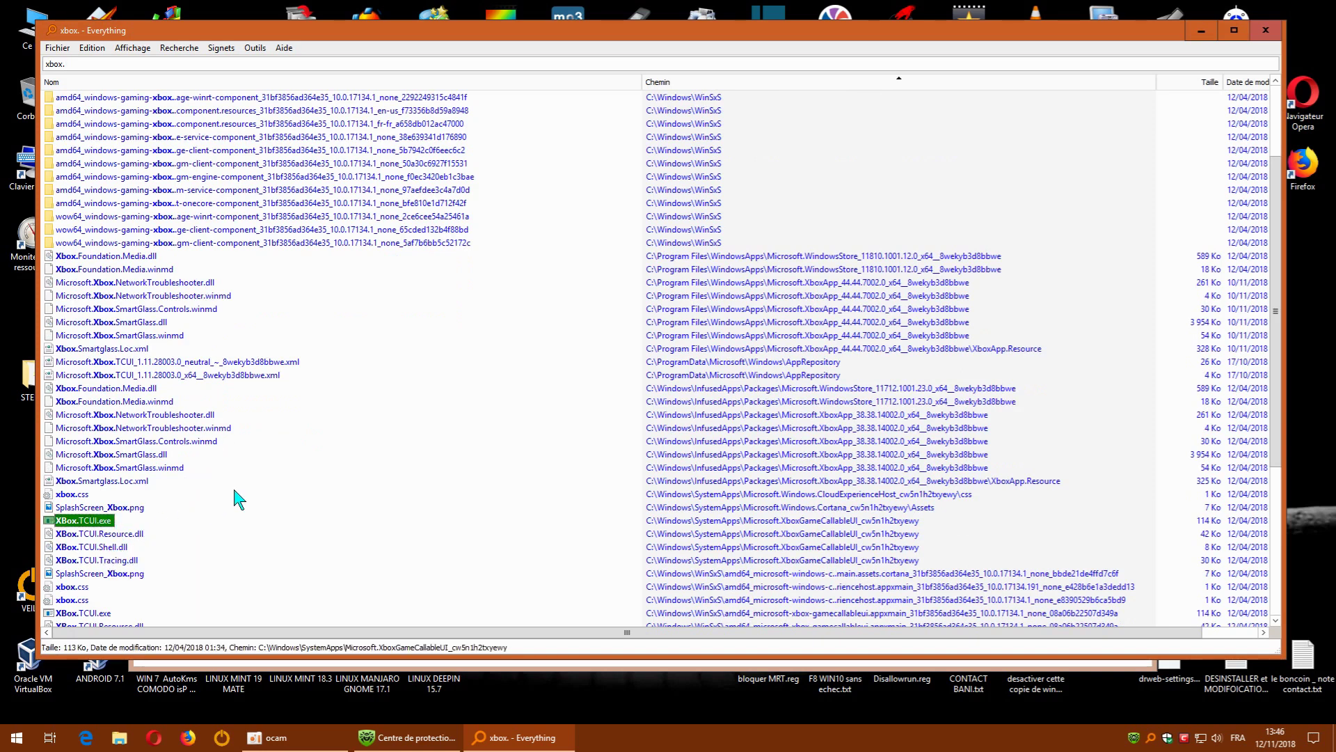
Step: Find and select the second XBox.TCUI.exe, located under C:\Windows\WinSxS, in the search results
drag(736, 31, 764, 61)
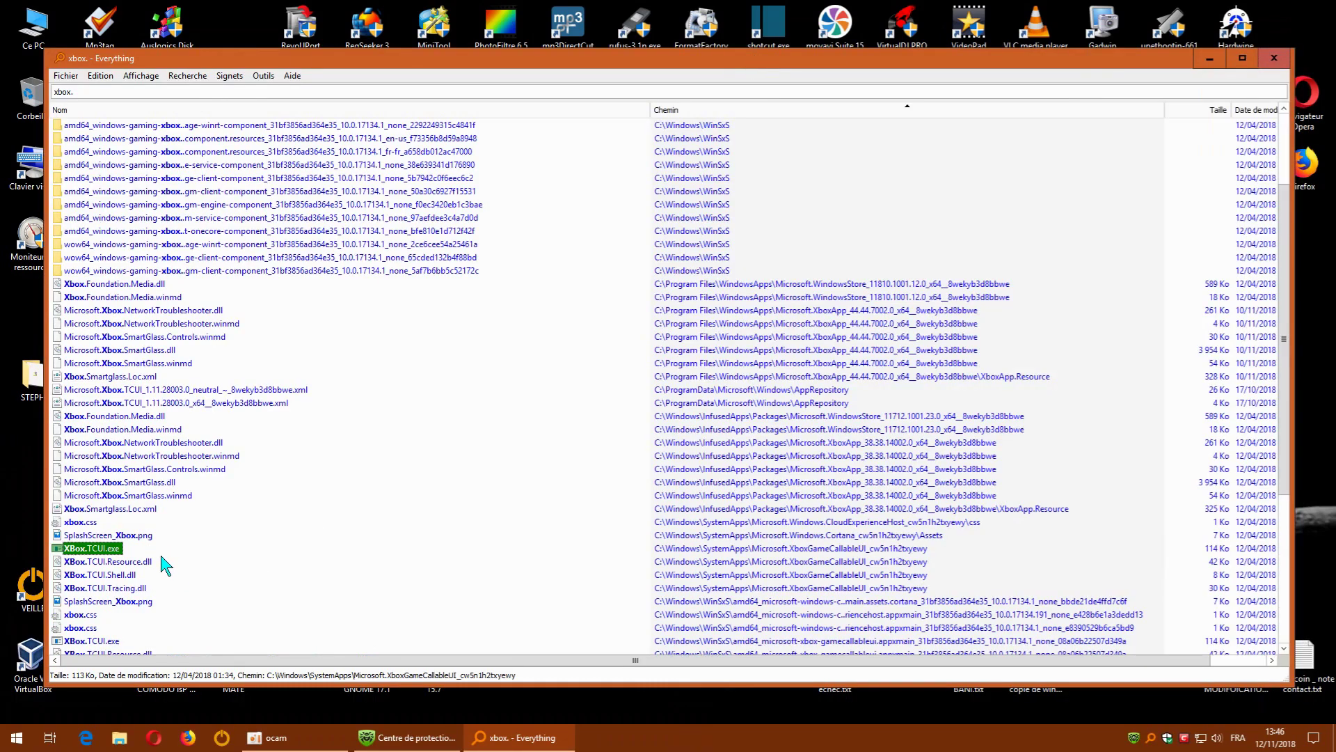
scroll(164, 565, down, 2)
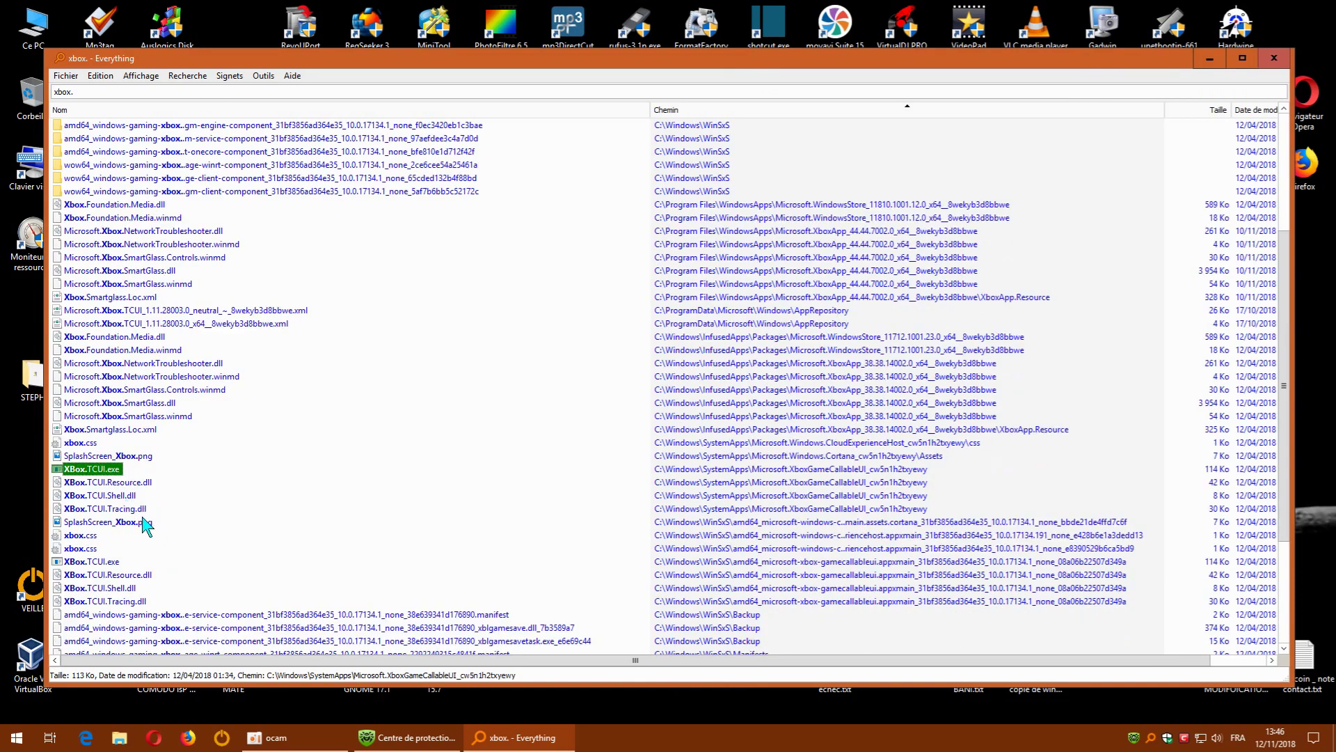
scroll(139, 515, down, 1)
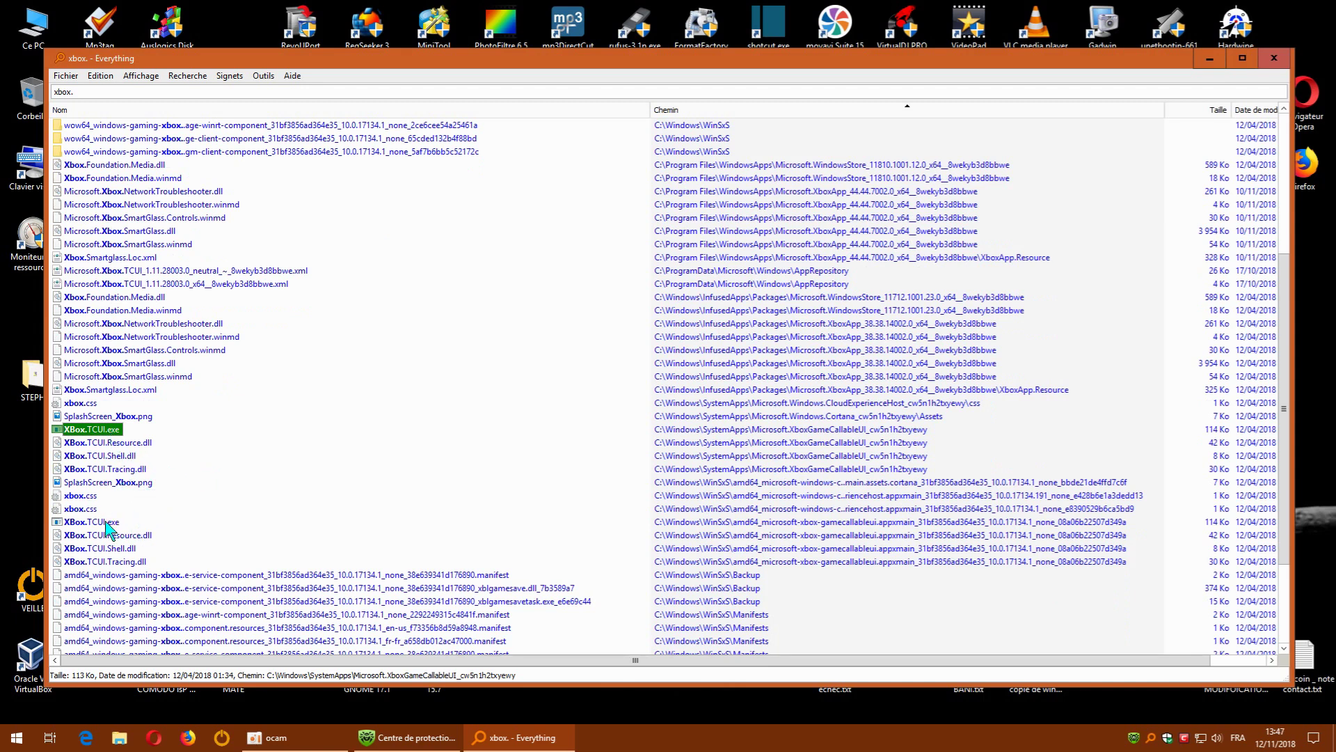
click(105, 523)
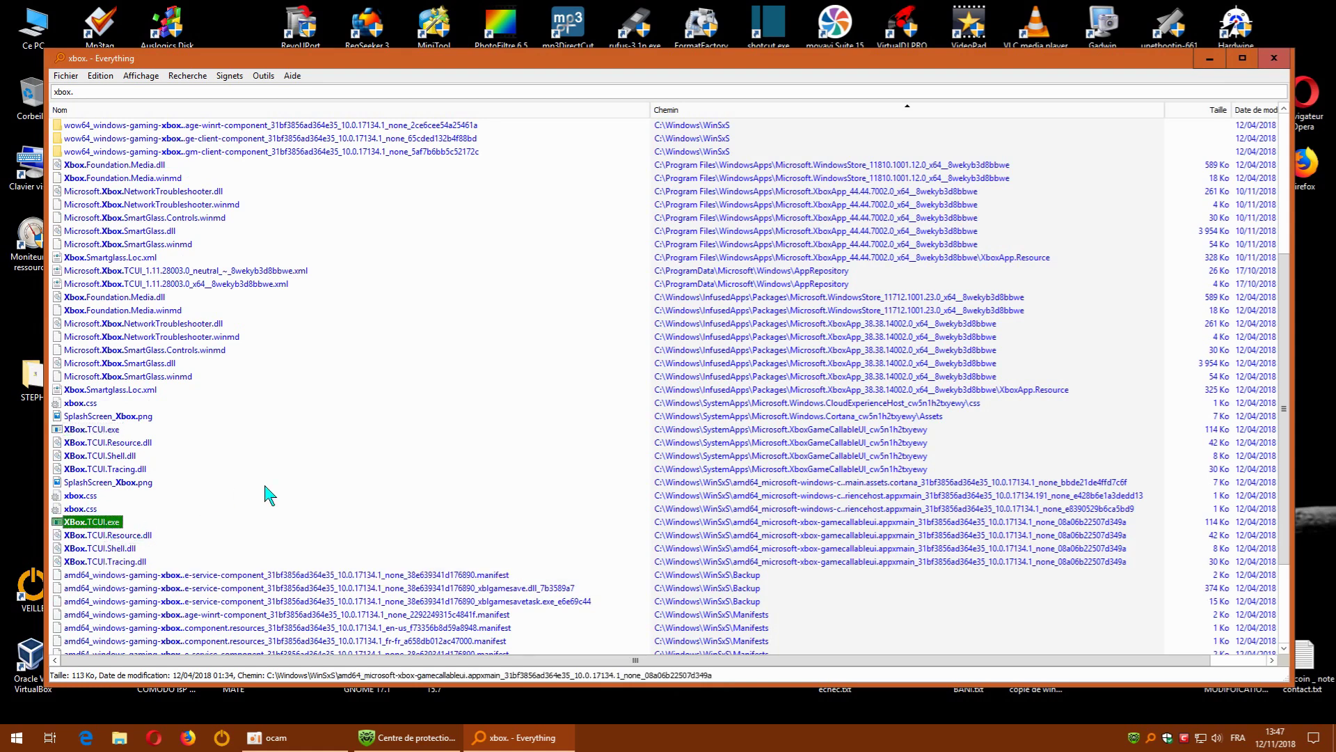
Step: Check the remaining results, reselect XBox.TCUI.exe in the SystemApps folder and minimize Everything to return to Dr.Web
scroll(333, 494, down, 3)
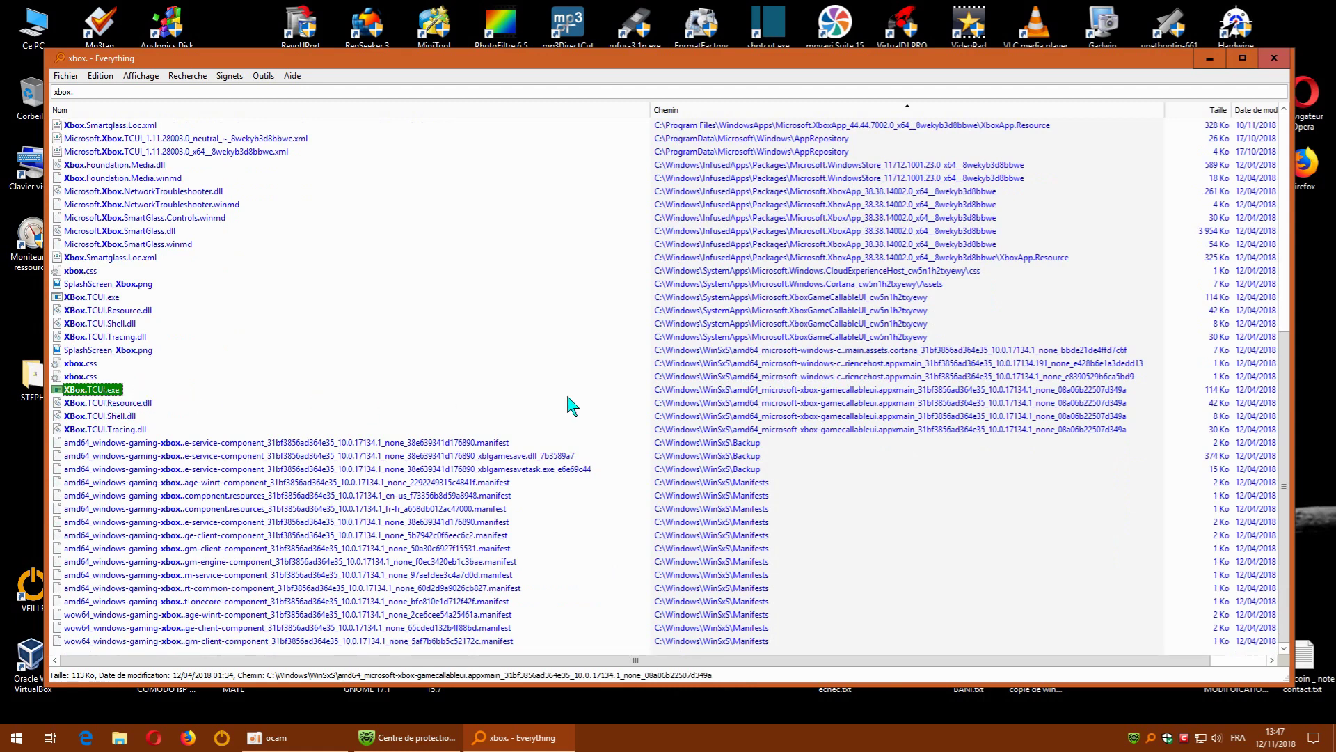
scroll(616, 428, up, 2)
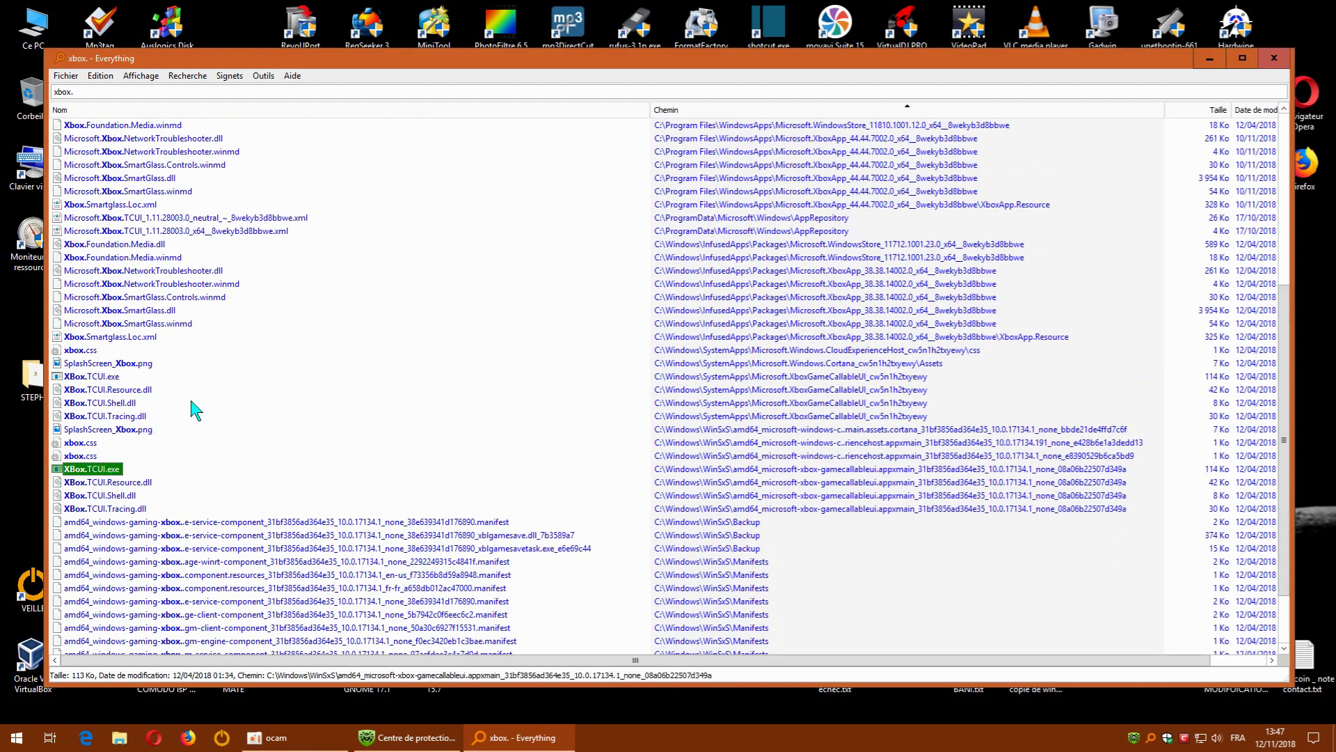
click(115, 377)
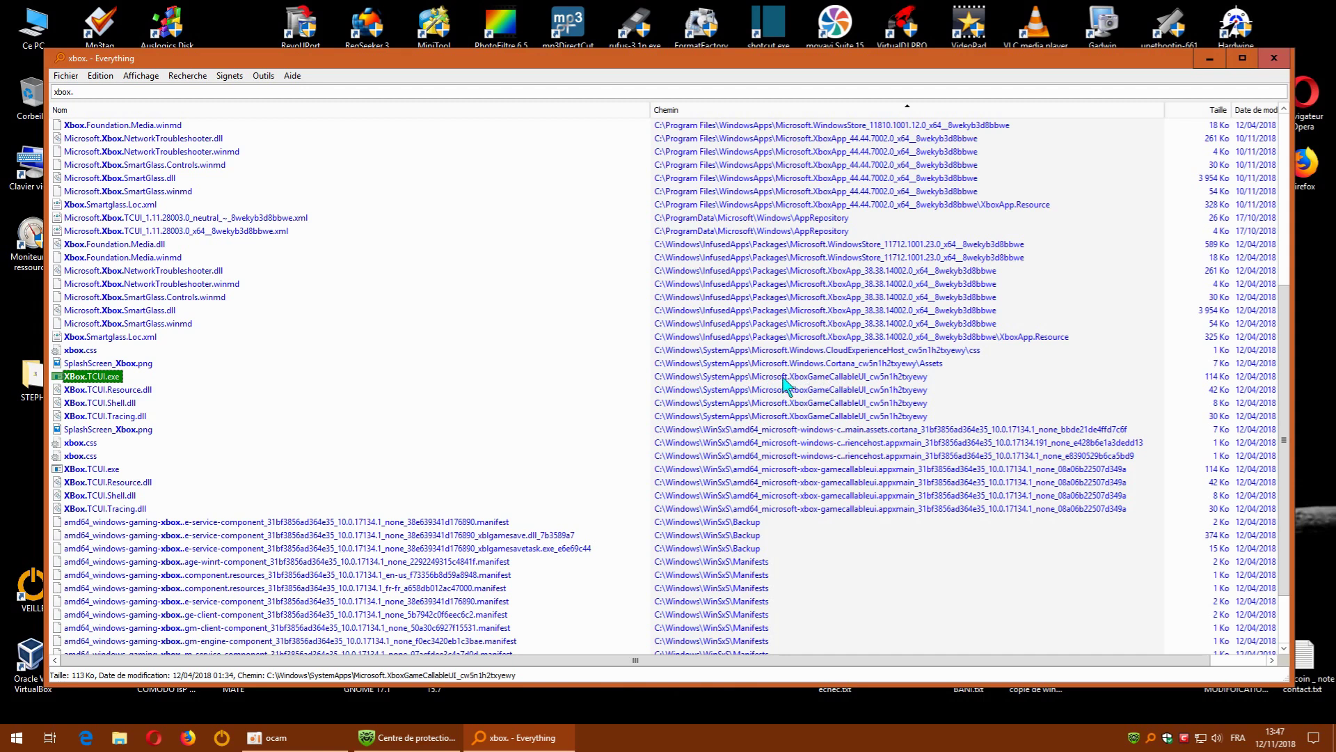
click(1210, 59)
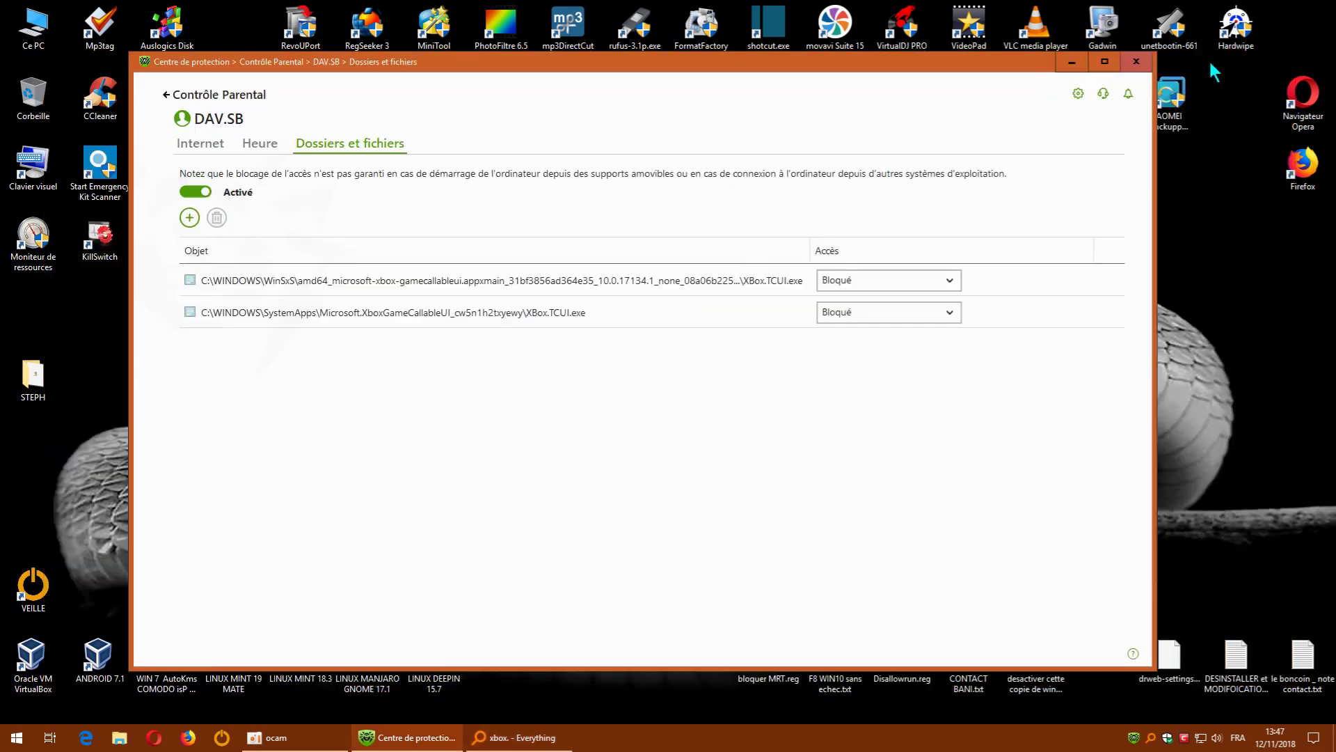
Step: Reopen the picker for blocked objects, collapse the Microsoft.XboxGameCallableUI_cw5n1h2txyewy folder and close the picker without adding anything
click(195, 222)
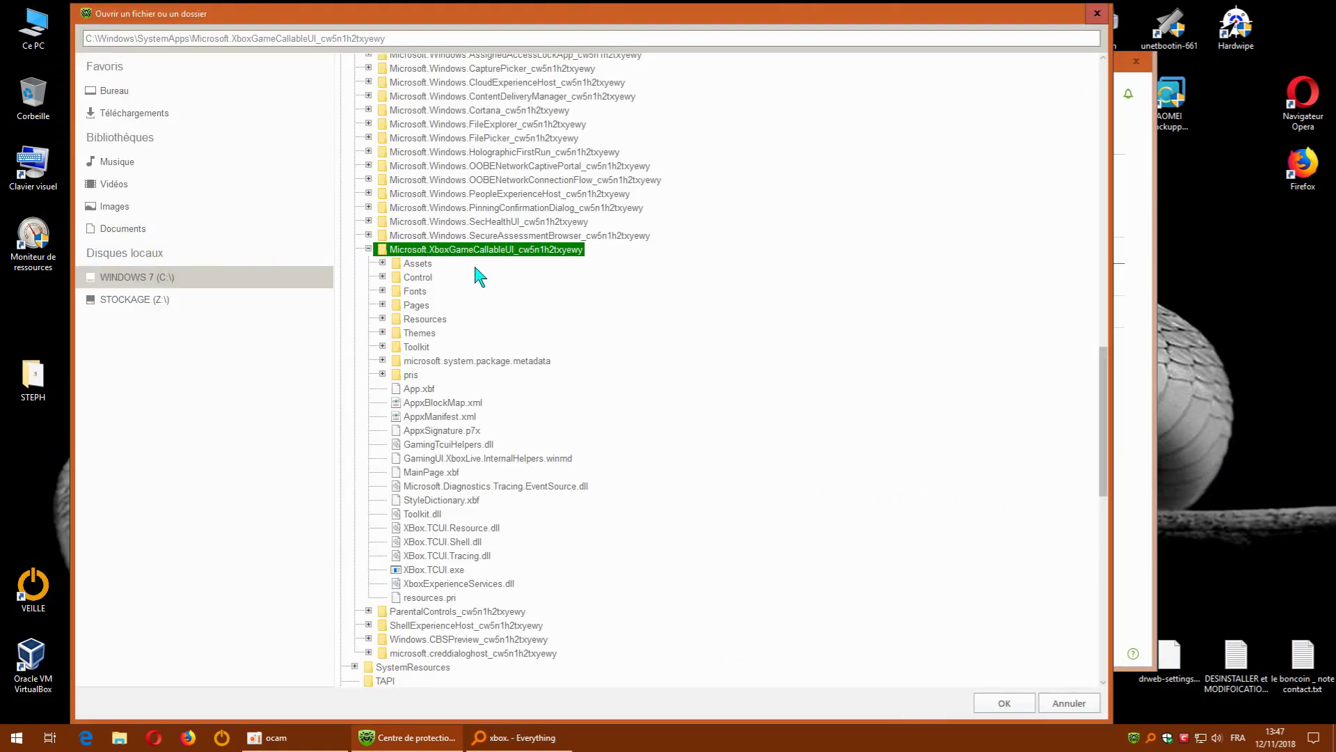
click(369, 249)
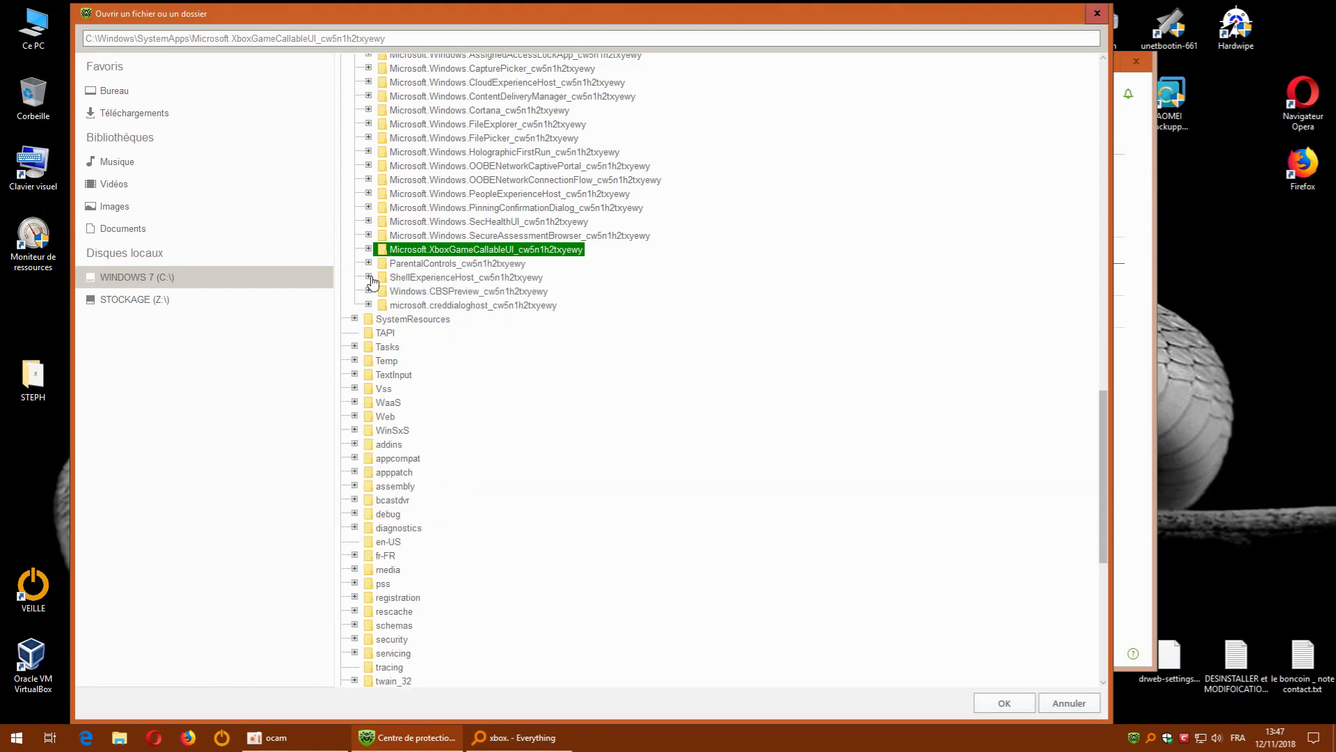
click(369, 249)
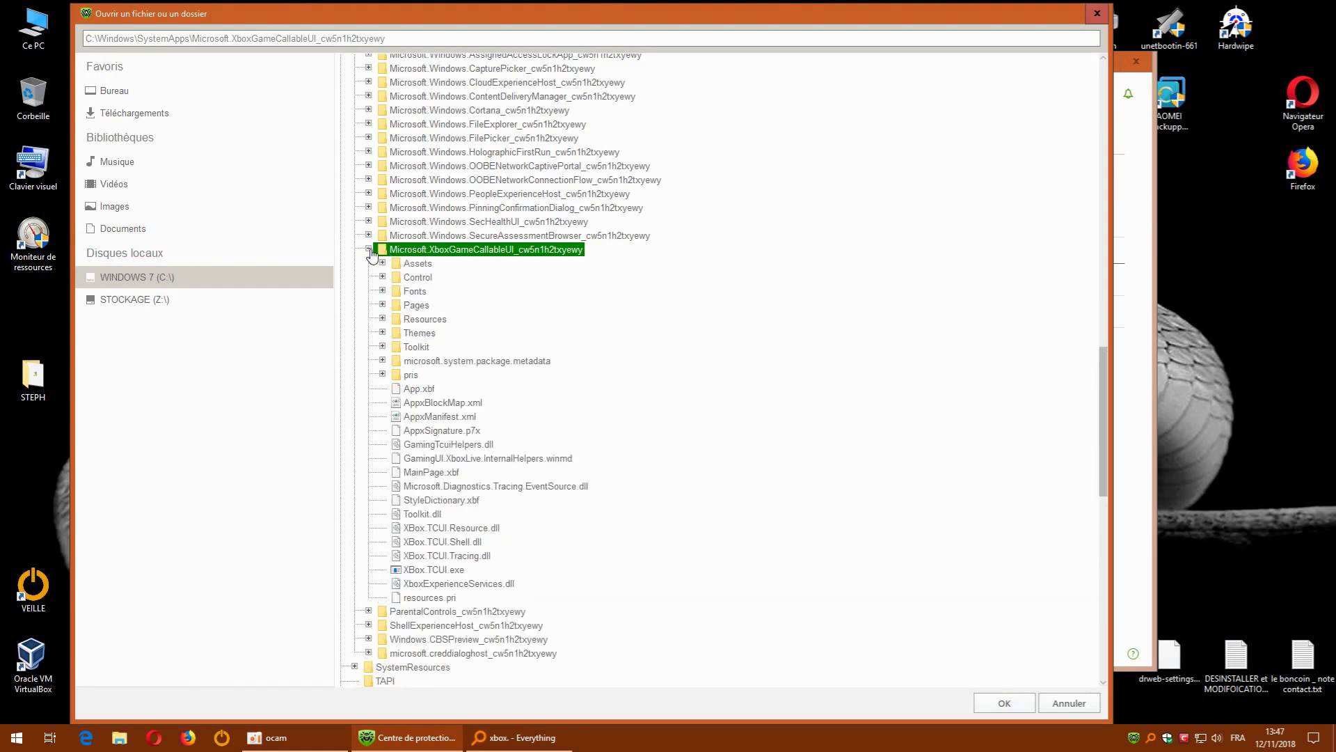
click(369, 249)
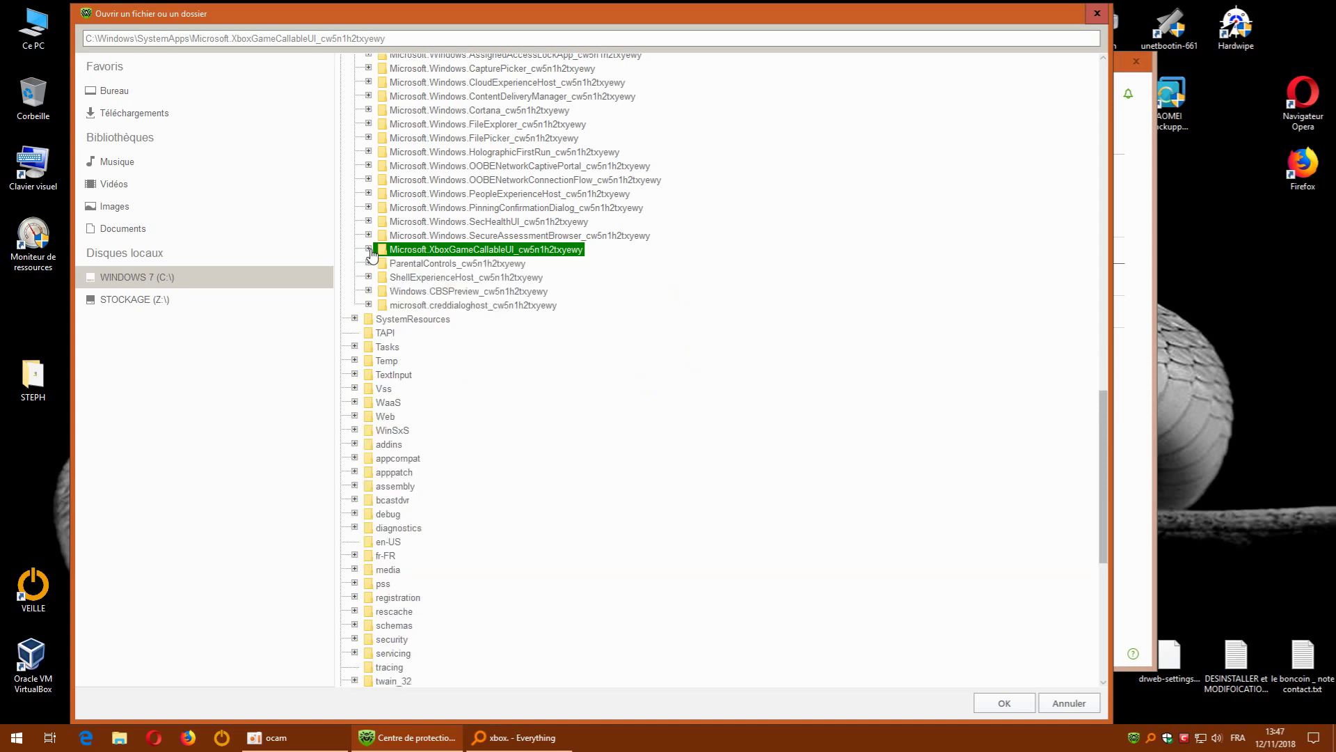
click(1097, 14)
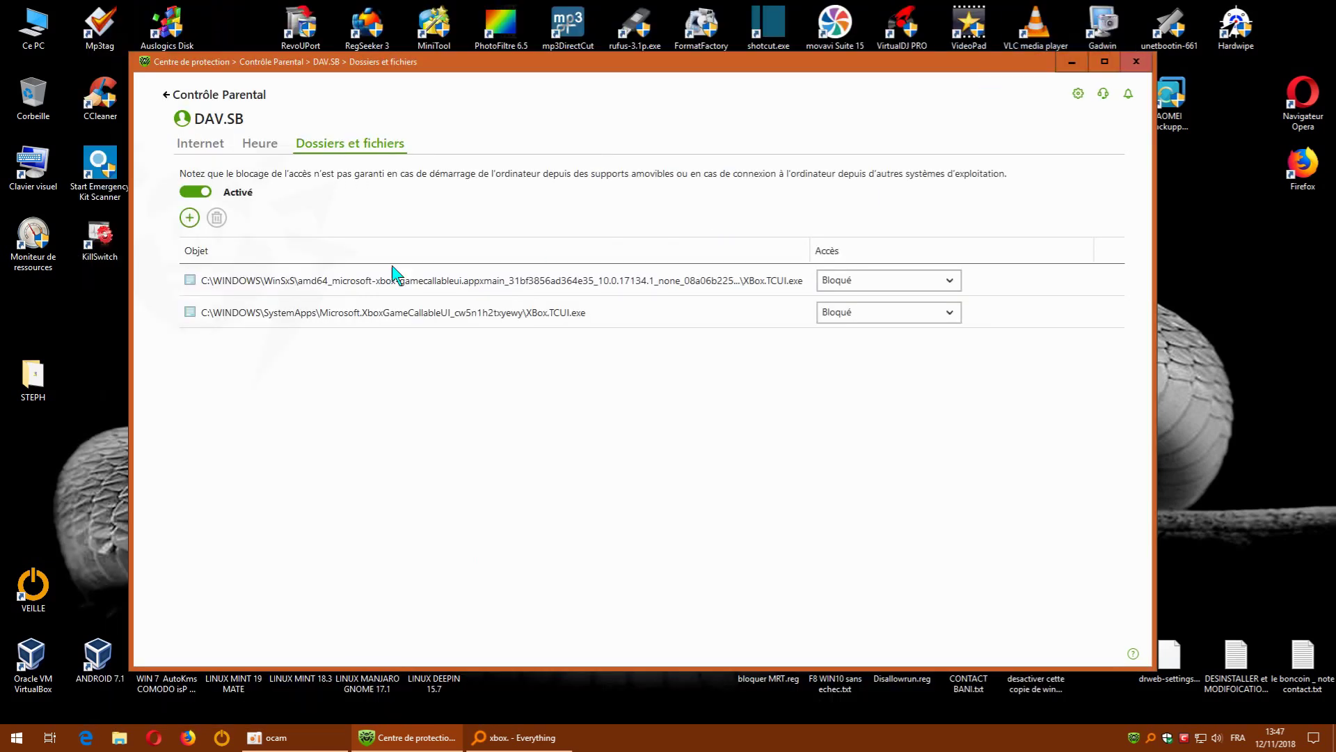
click(189, 217)
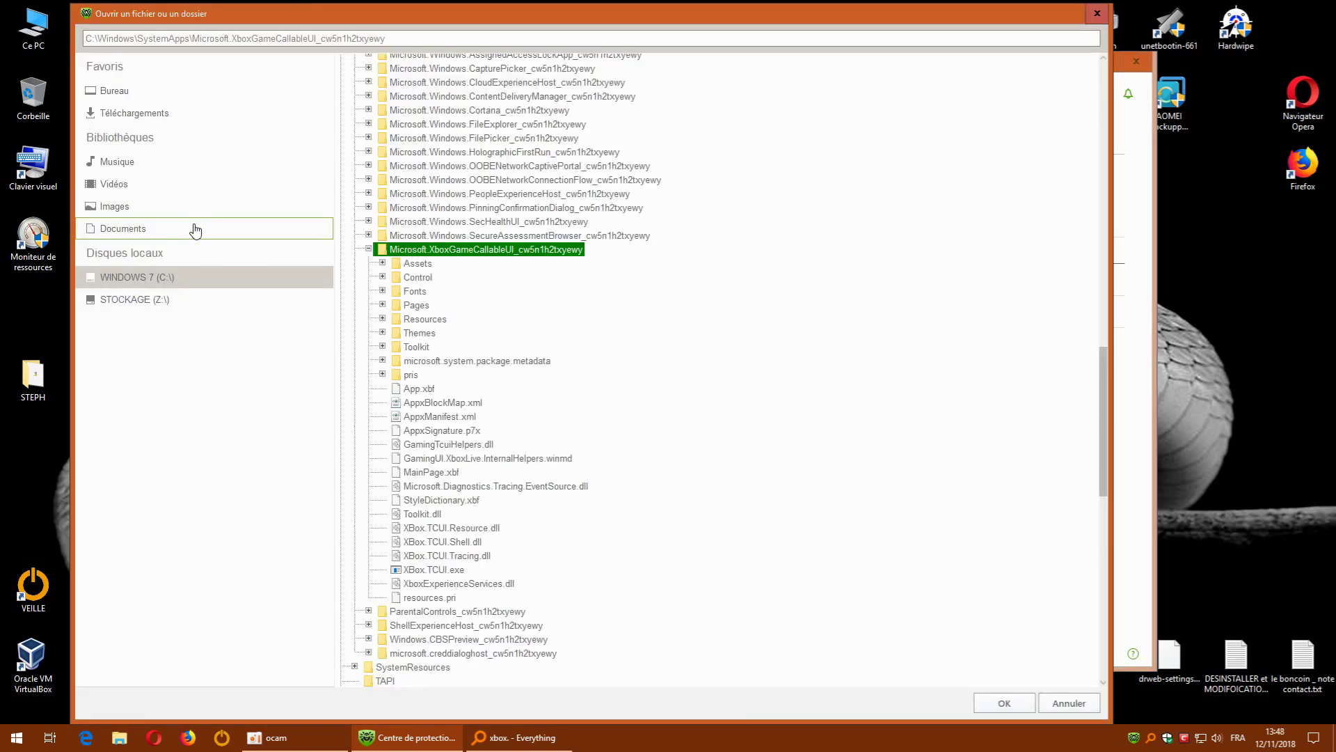
click(154, 279)
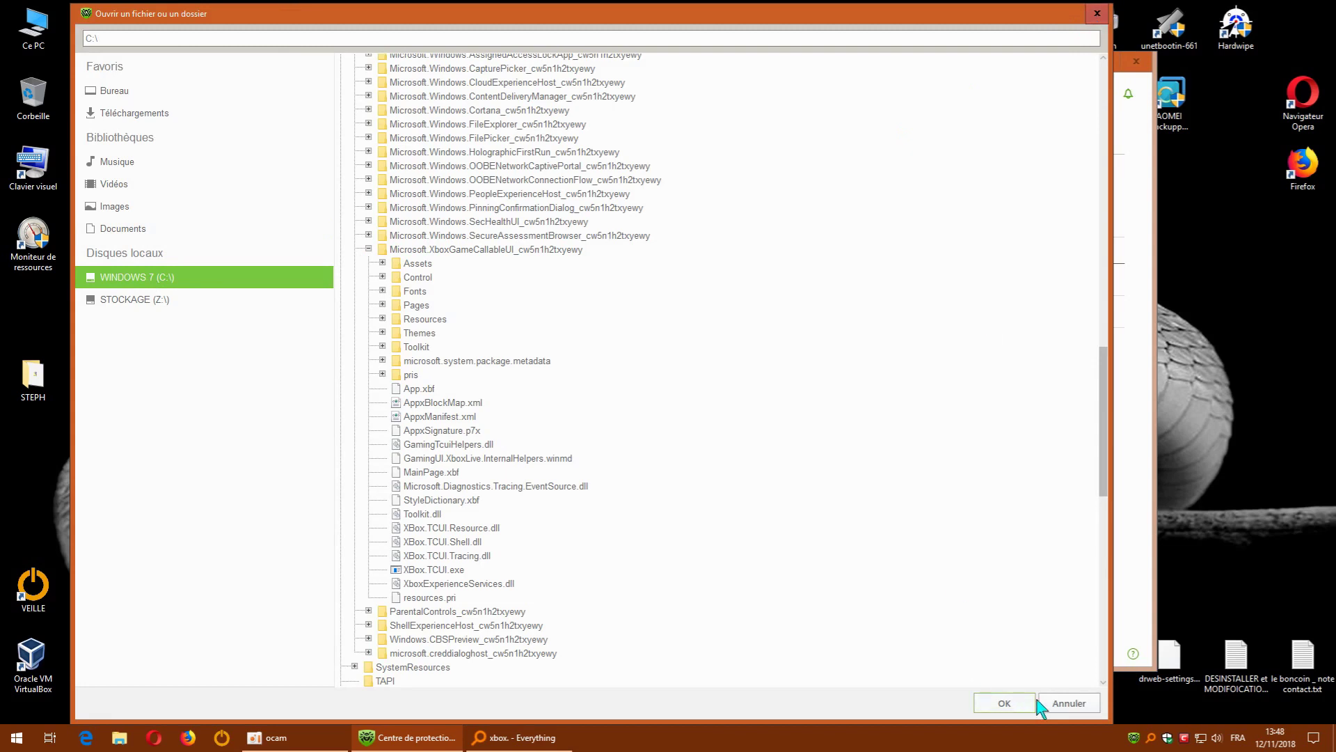
click(1063, 707)
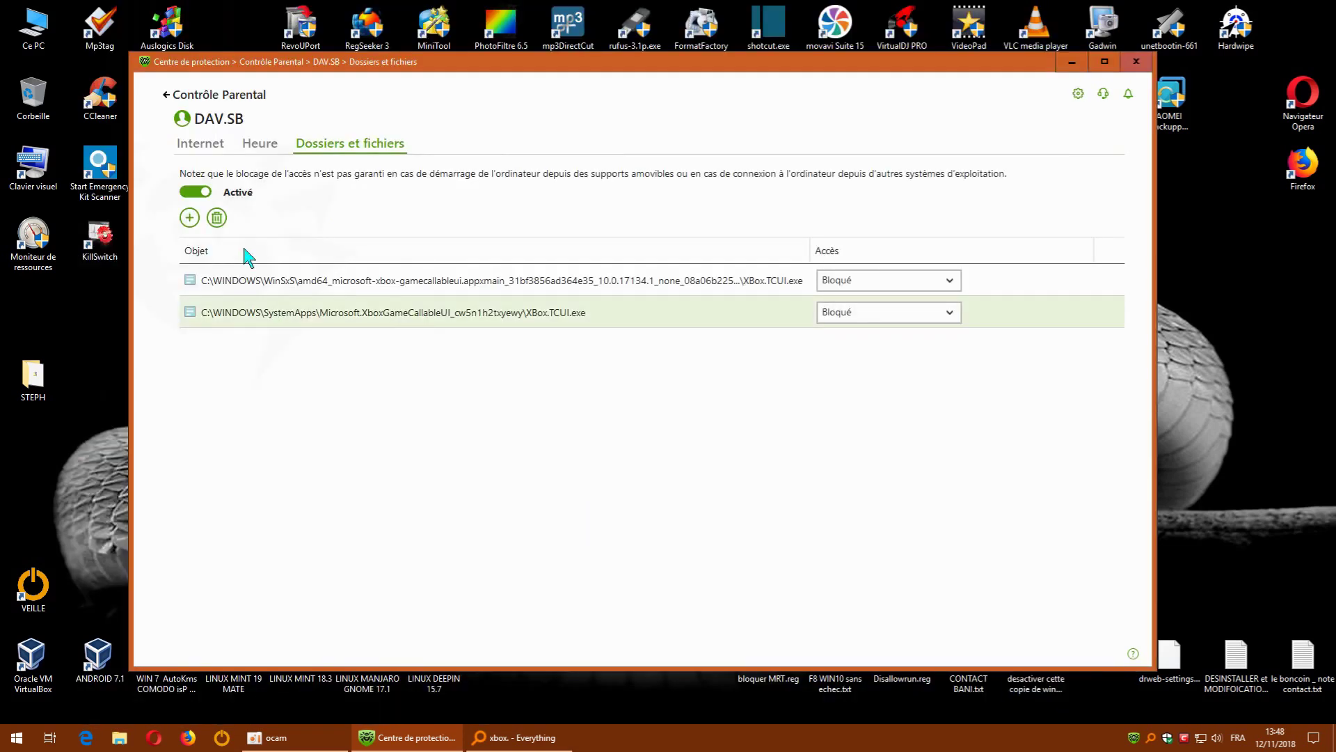
Step: Open the picker for blocked objects, expand the Windows folder on drive C: and reposition the picker window
click(190, 218)
click(191, 281)
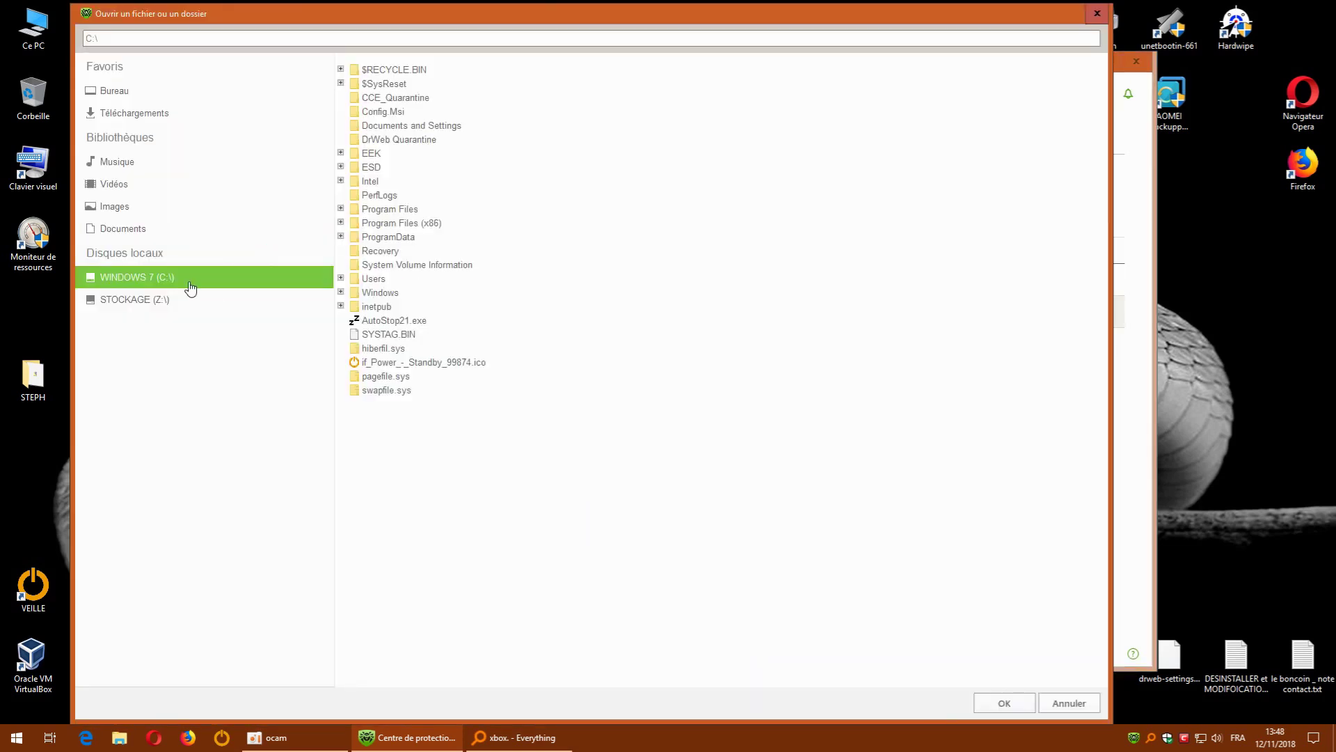
click(341, 293)
scroll(402, 518, down, 2)
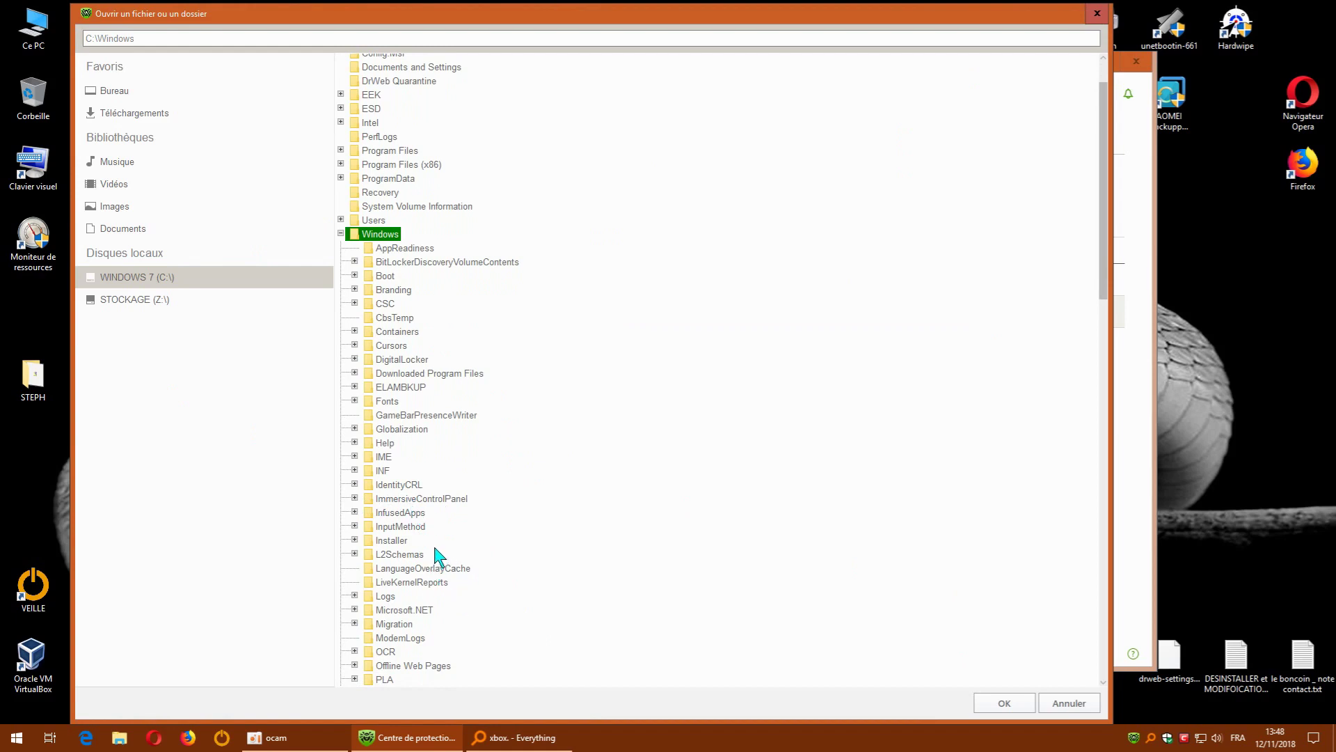
scroll(445, 543, down, 2)
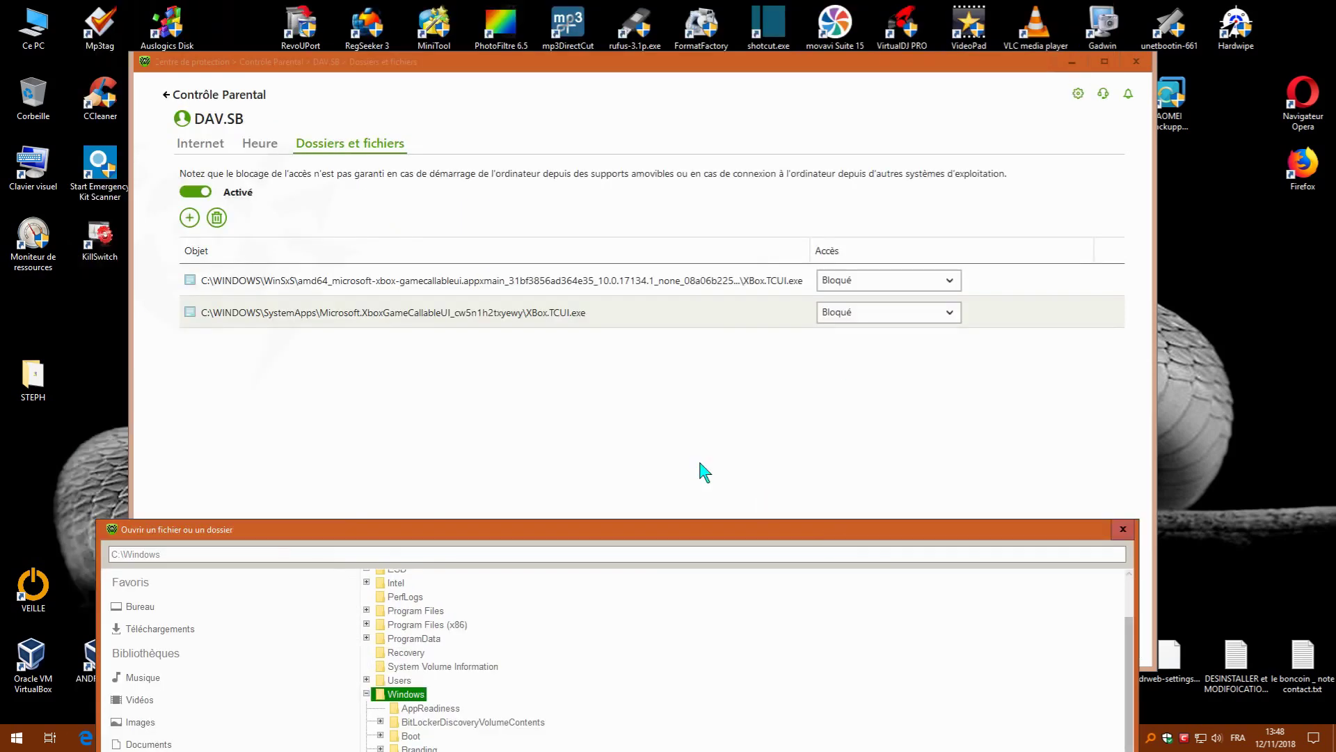
drag(670, 529, 653, 158)
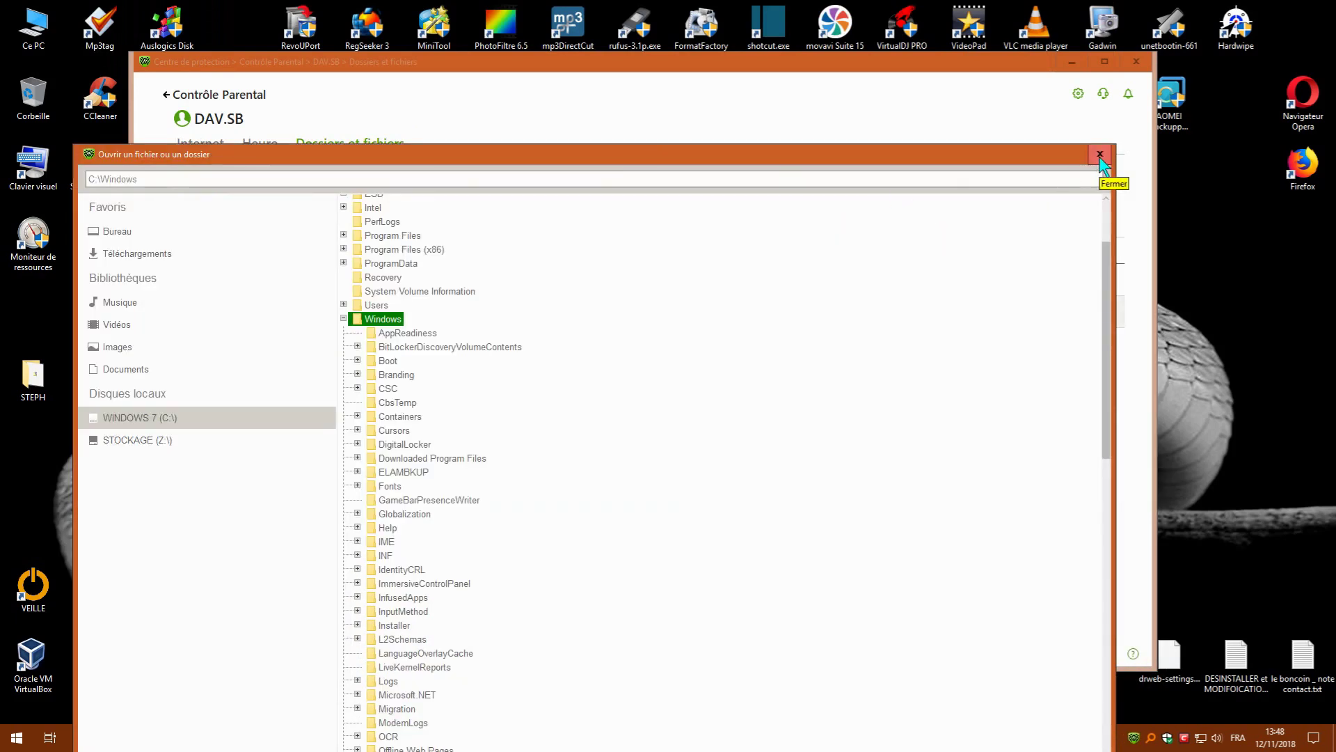
drag(959, 162, 1028, 44)
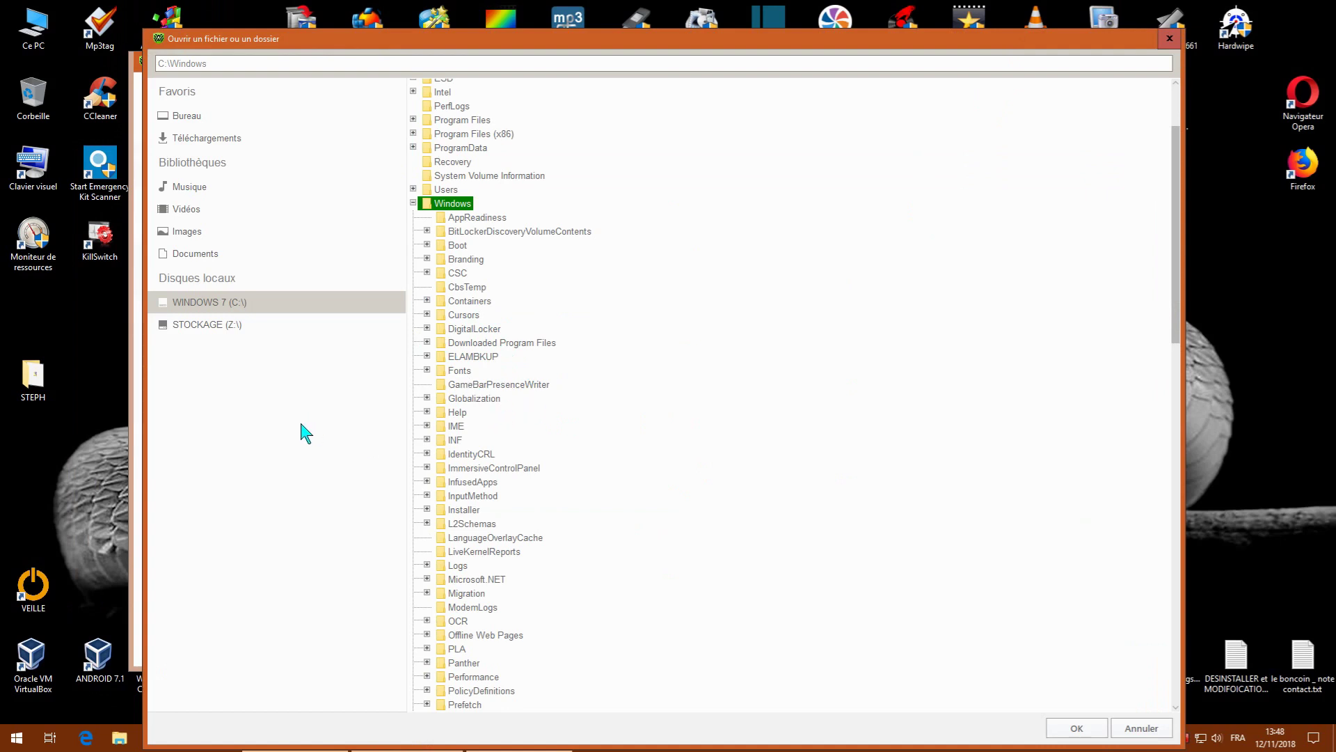
Step: Expand the SystemApps folder inside C:\Windows and look through its app folders
drag(1176, 338, 1161, 477)
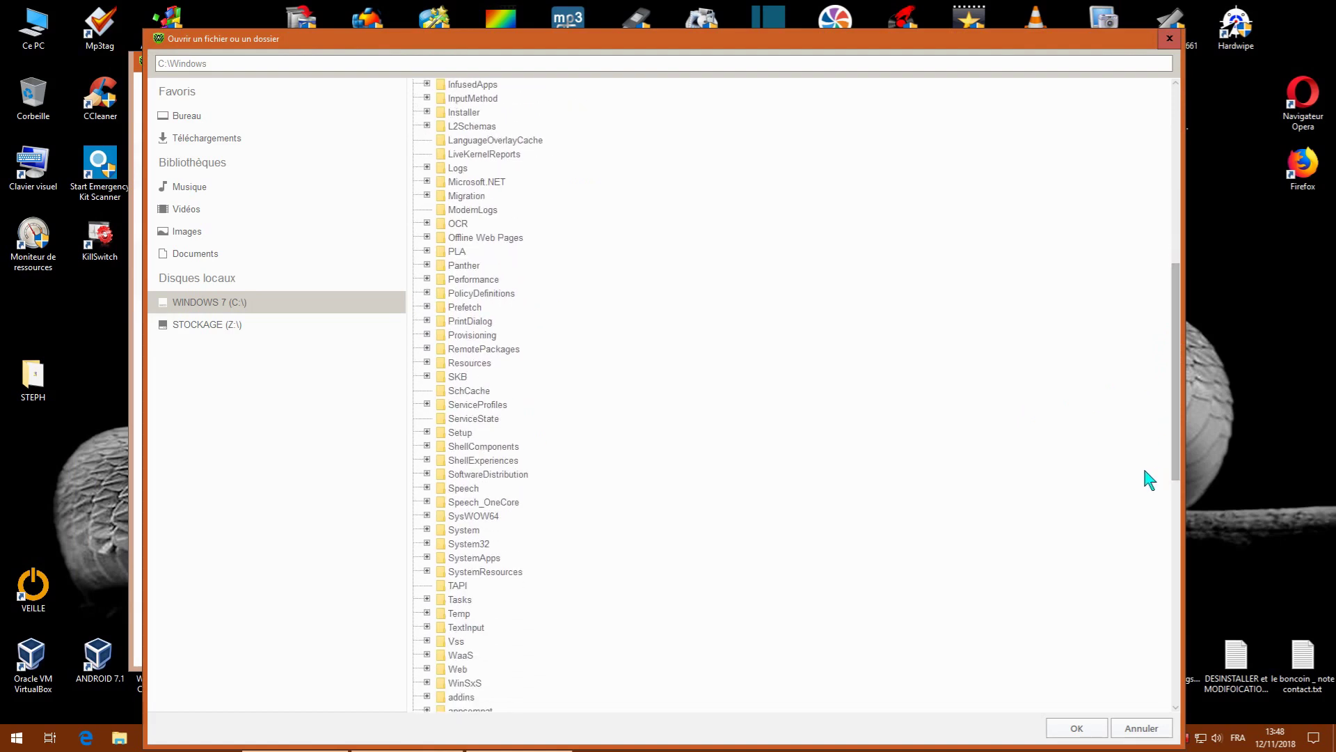
click(427, 558)
scroll(735, 465, down, 4)
scroll(769, 471, down, 6)
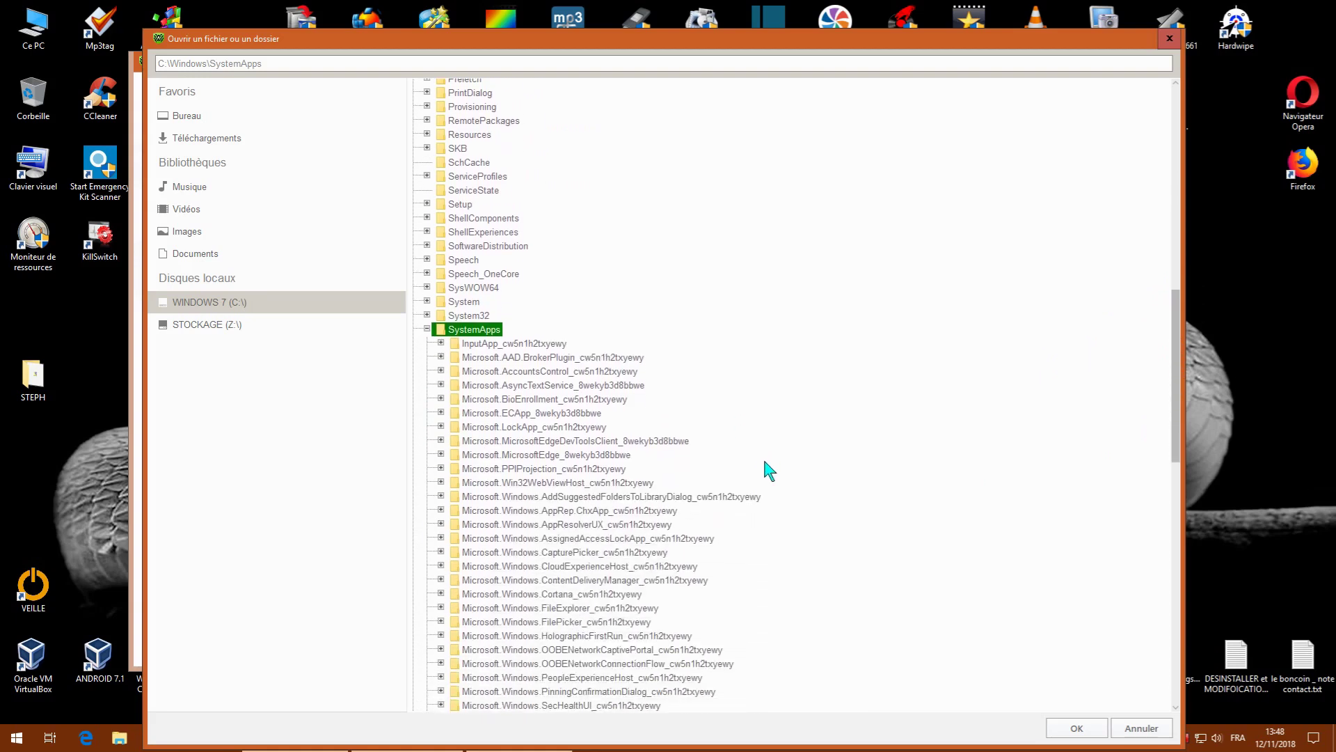
scroll(760, 453, down, 1)
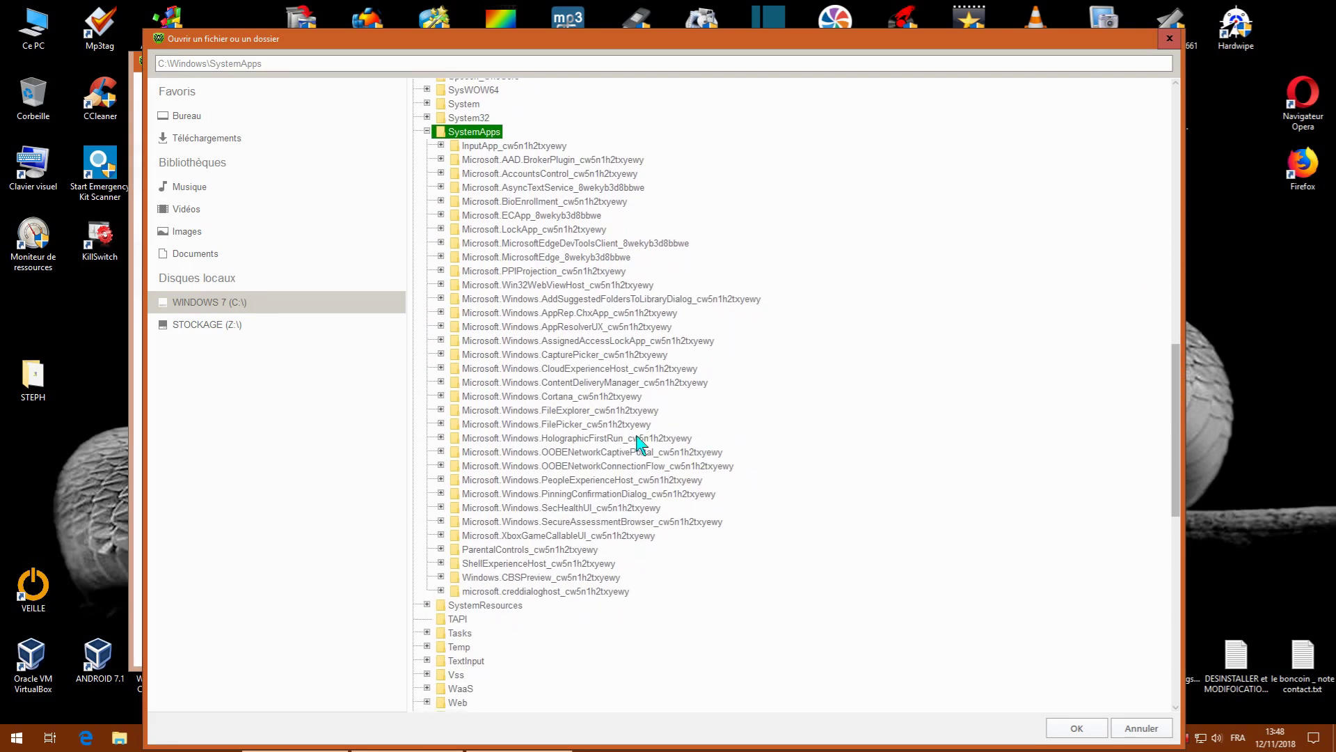
Step: Expand the Microsoft.Windows.Cortana_cw5n1h2txyewy folder, look through its files and close the picker without adding anything
click(440, 398)
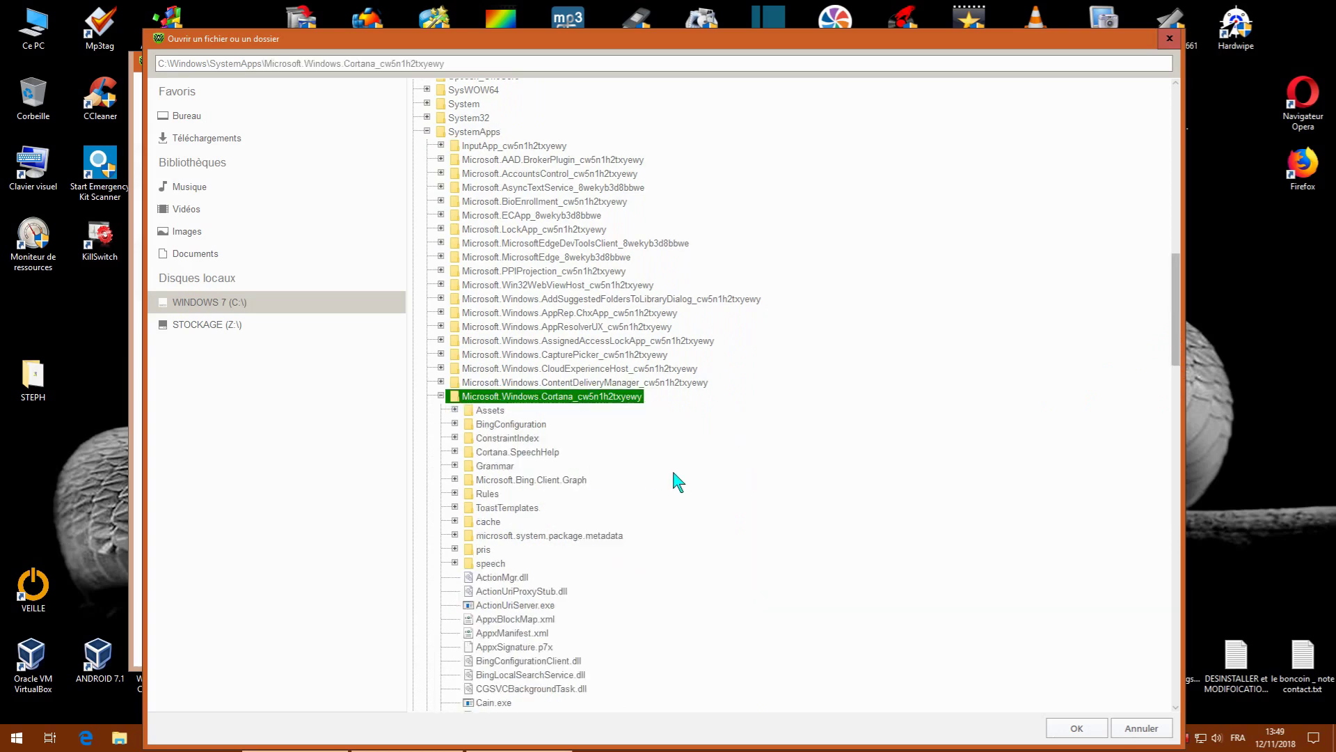
scroll(680, 477, down, 1)
scroll(684, 481, down, 3)
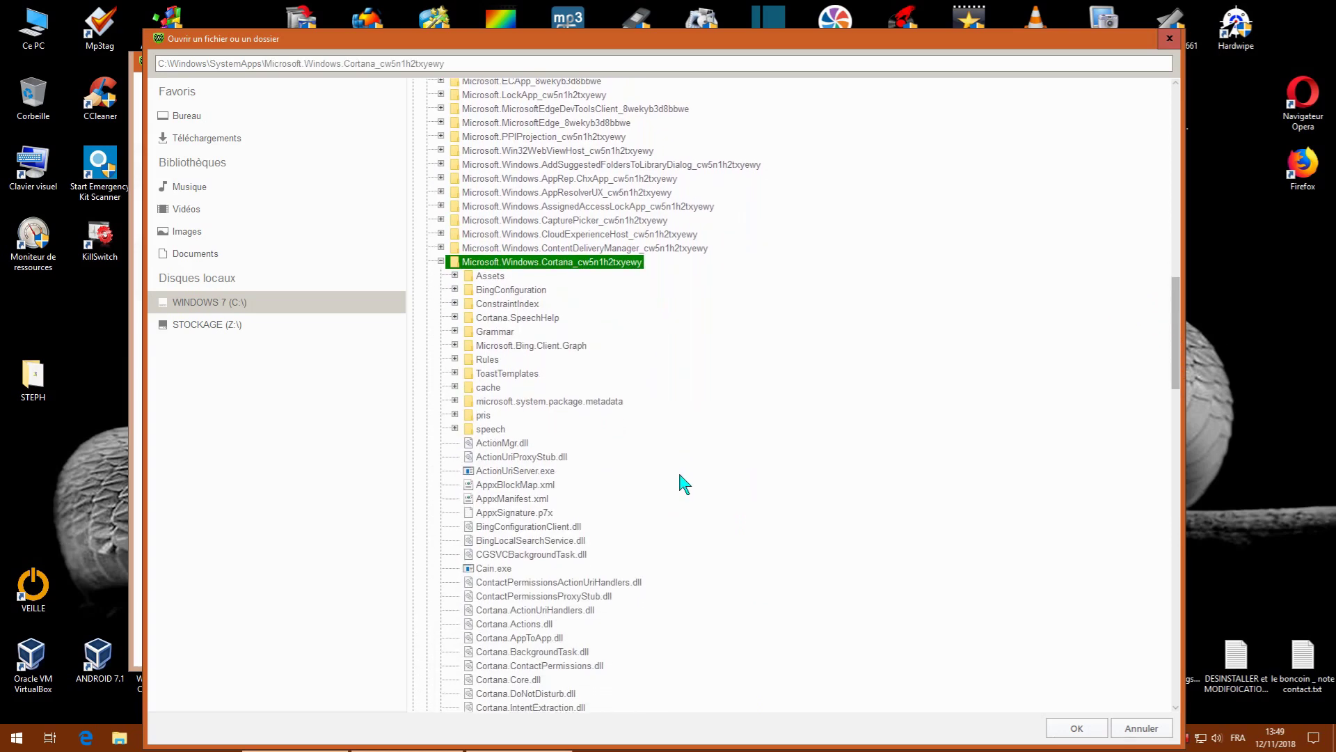
scroll(653, 594, down, 1)
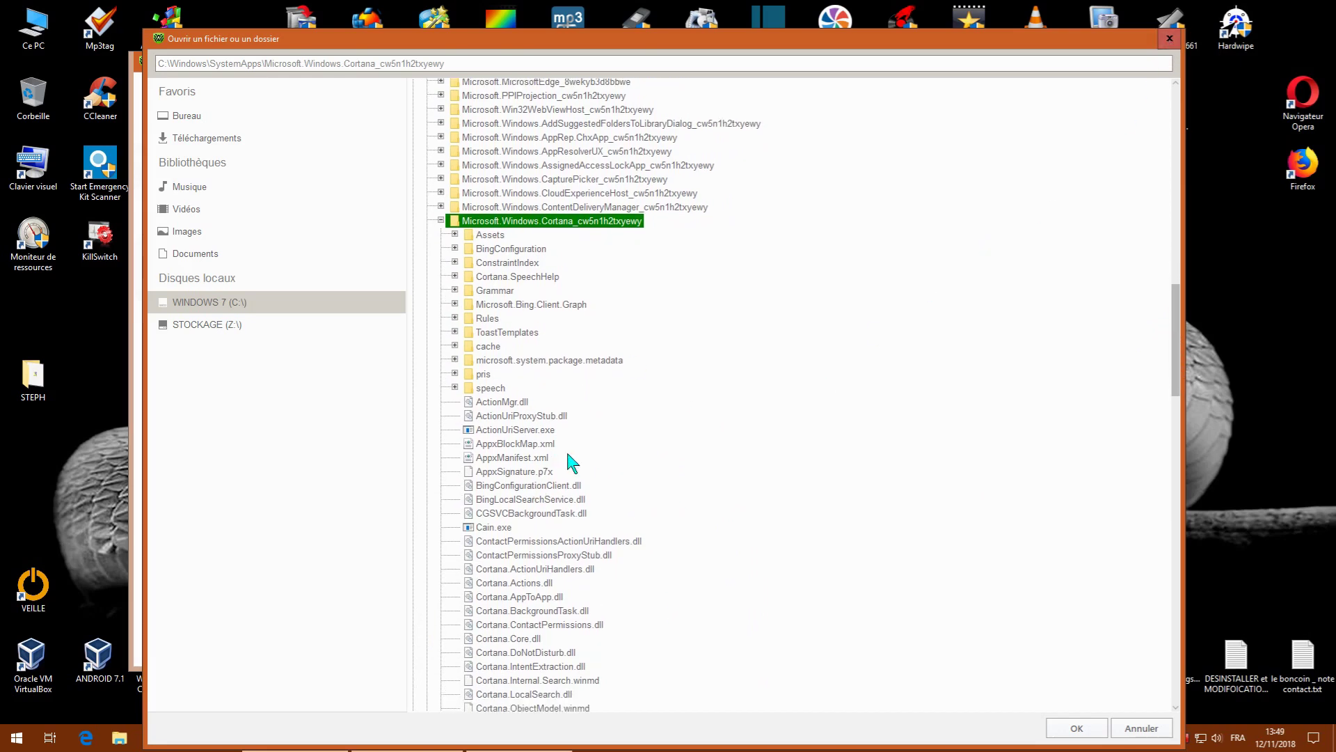
click(1167, 39)
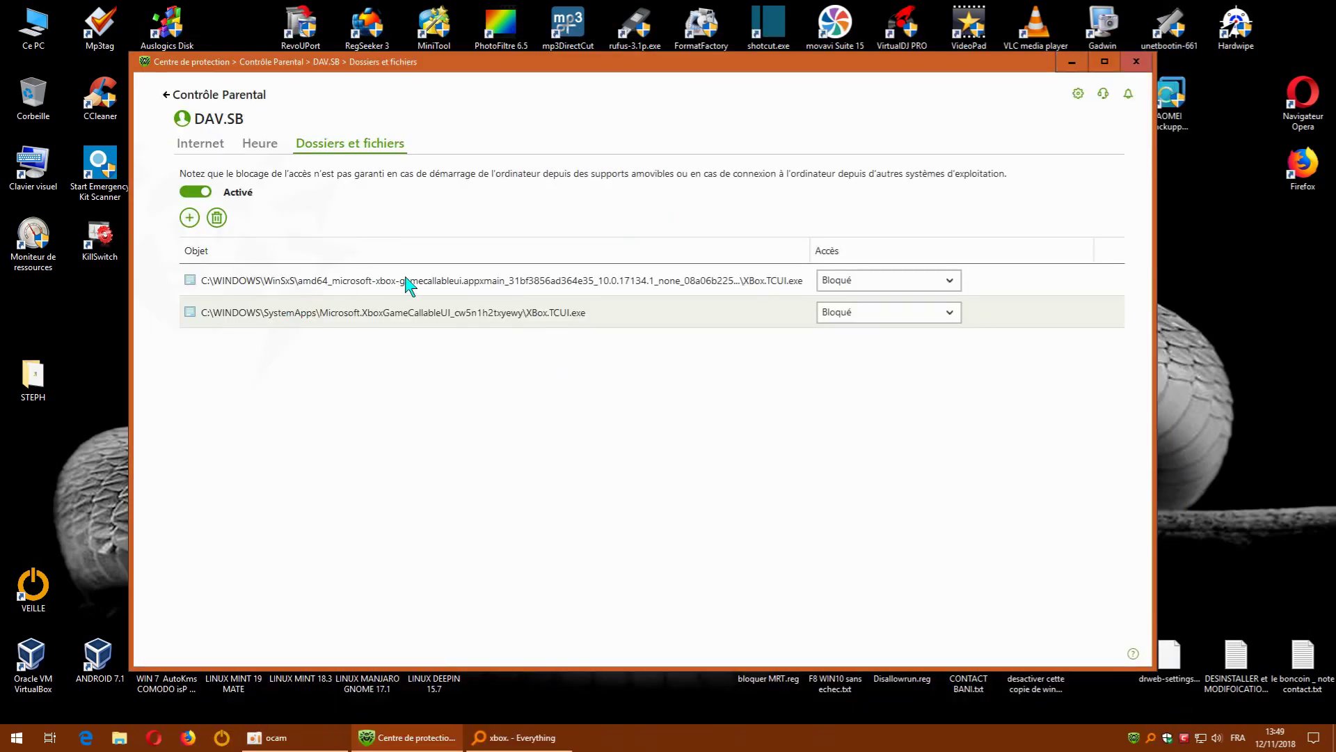
Step: Check the access options available for the blocked XBox.TCUI.exe in WinSxS, keeping it on Bloqué
click(950, 281)
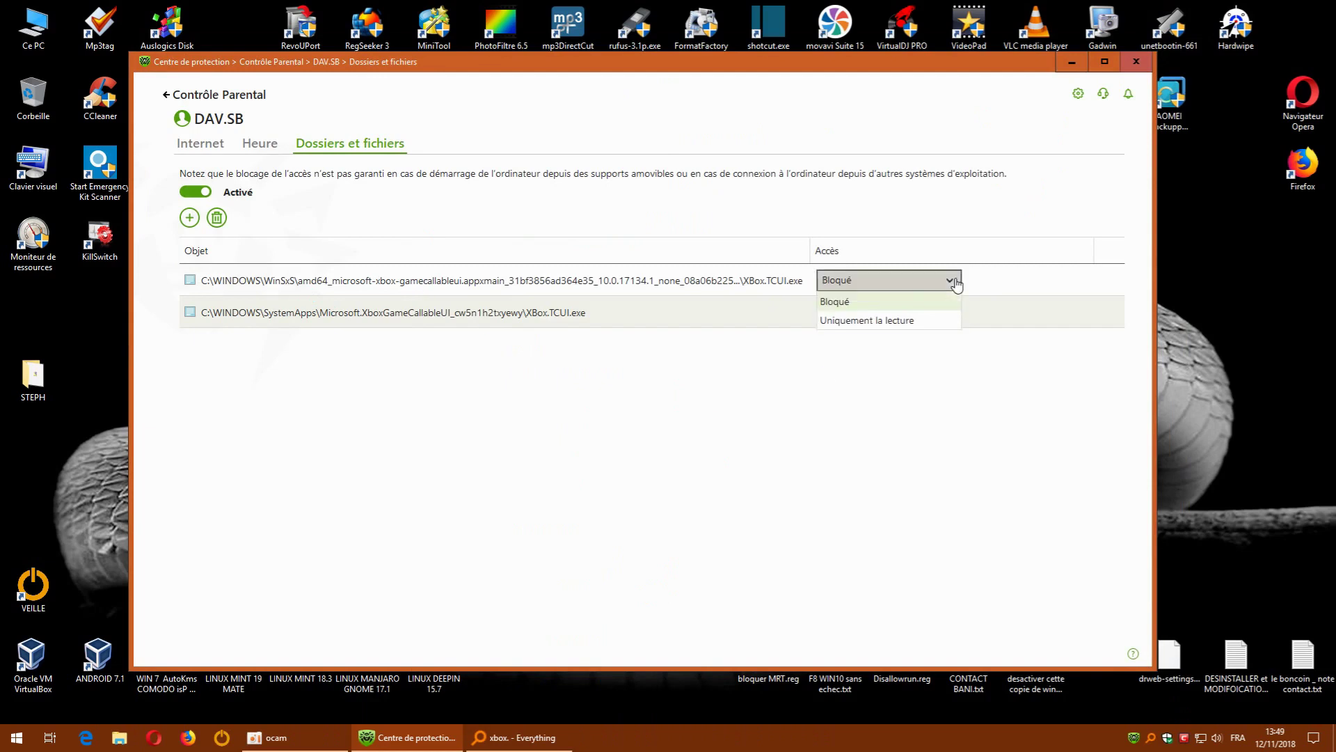
click(950, 281)
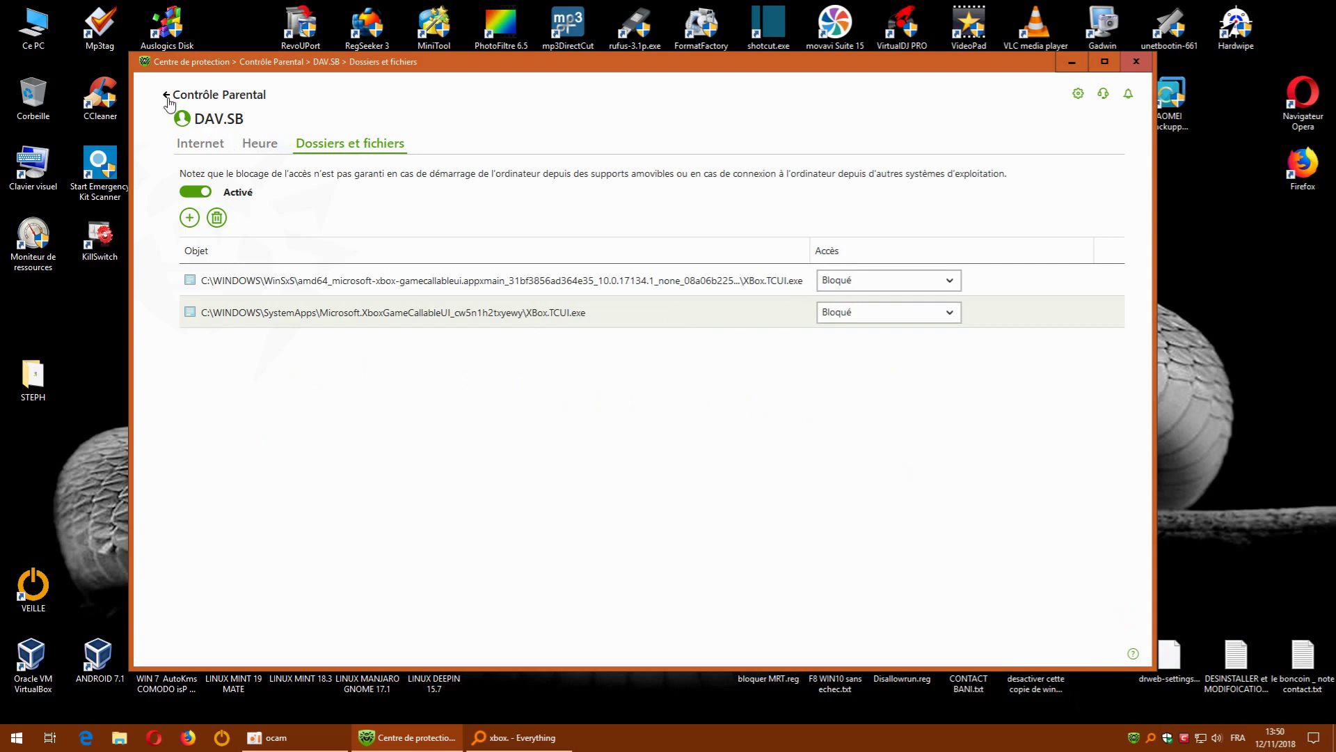
Step: Review the Internet, Heure and Dossiers et fichiers sections of the parental control, and close the Dr.Web window
click(199, 144)
click(260, 147)
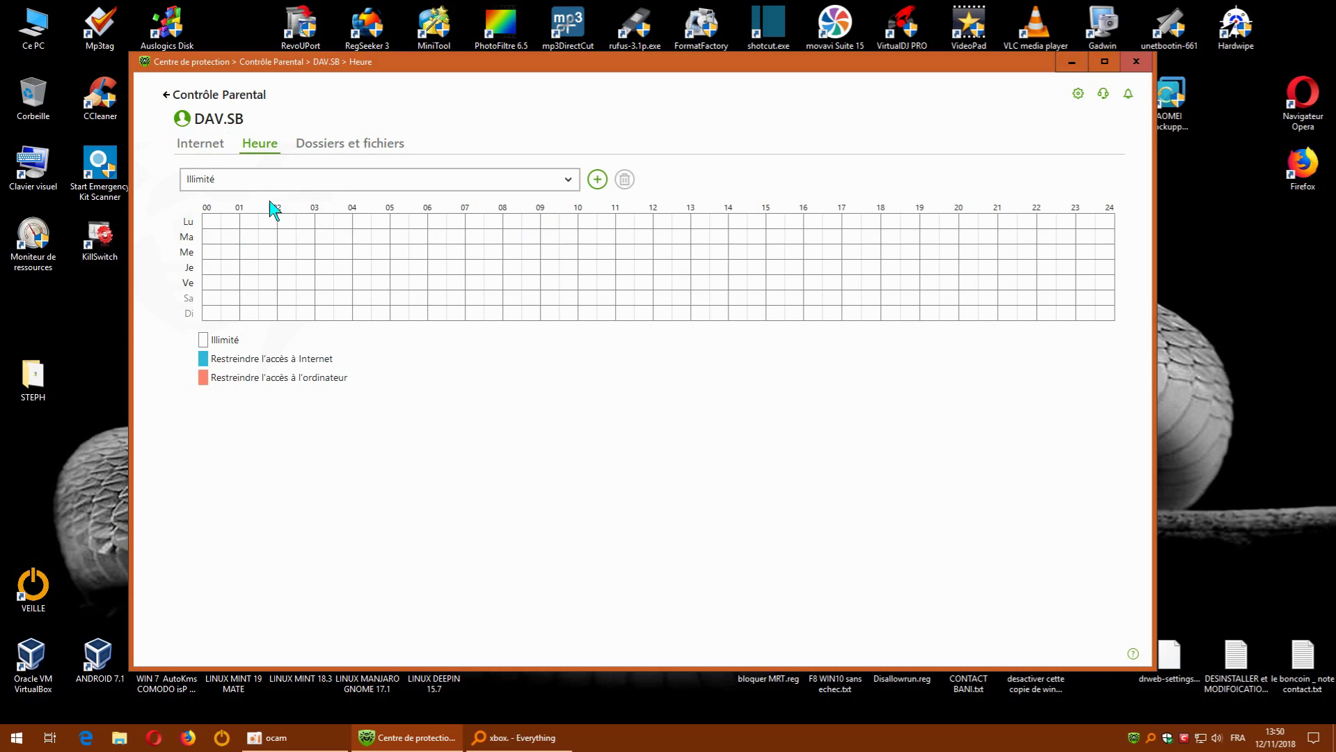
click(347, 144)
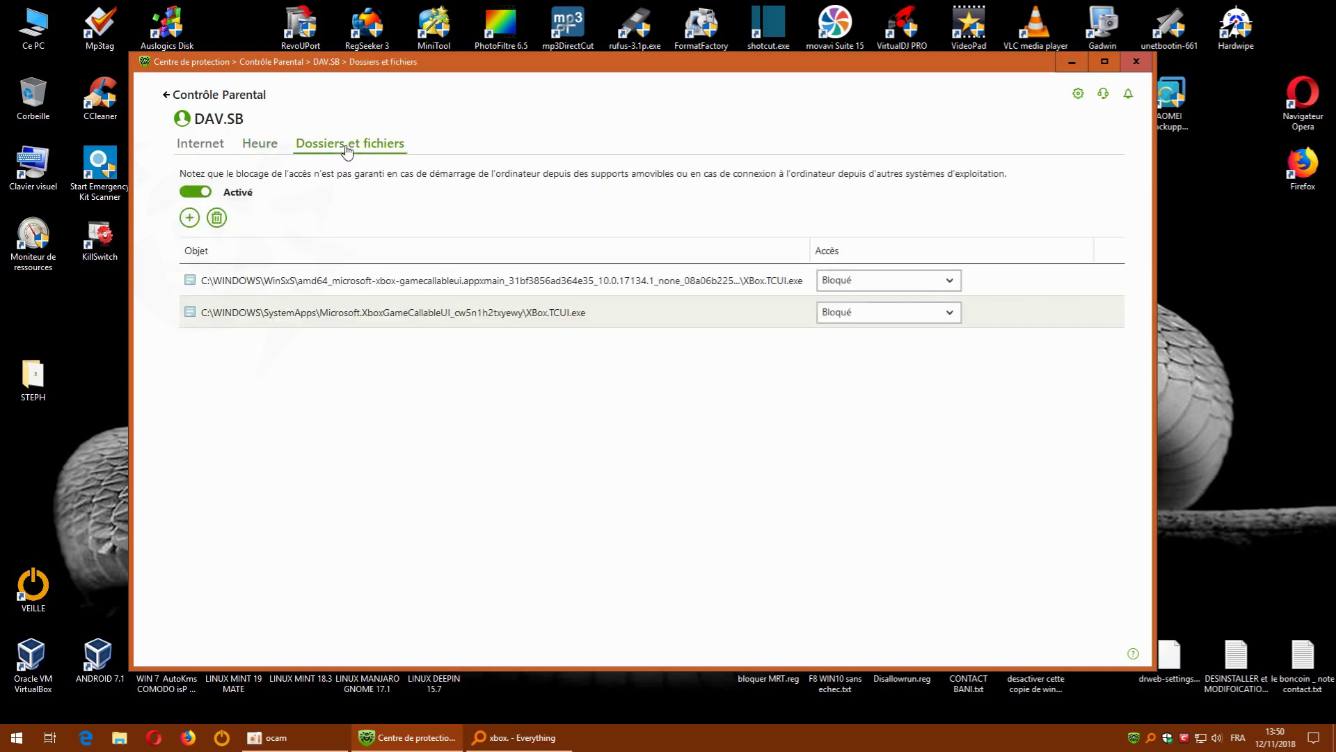
click(268, 148)
click(214, 152)
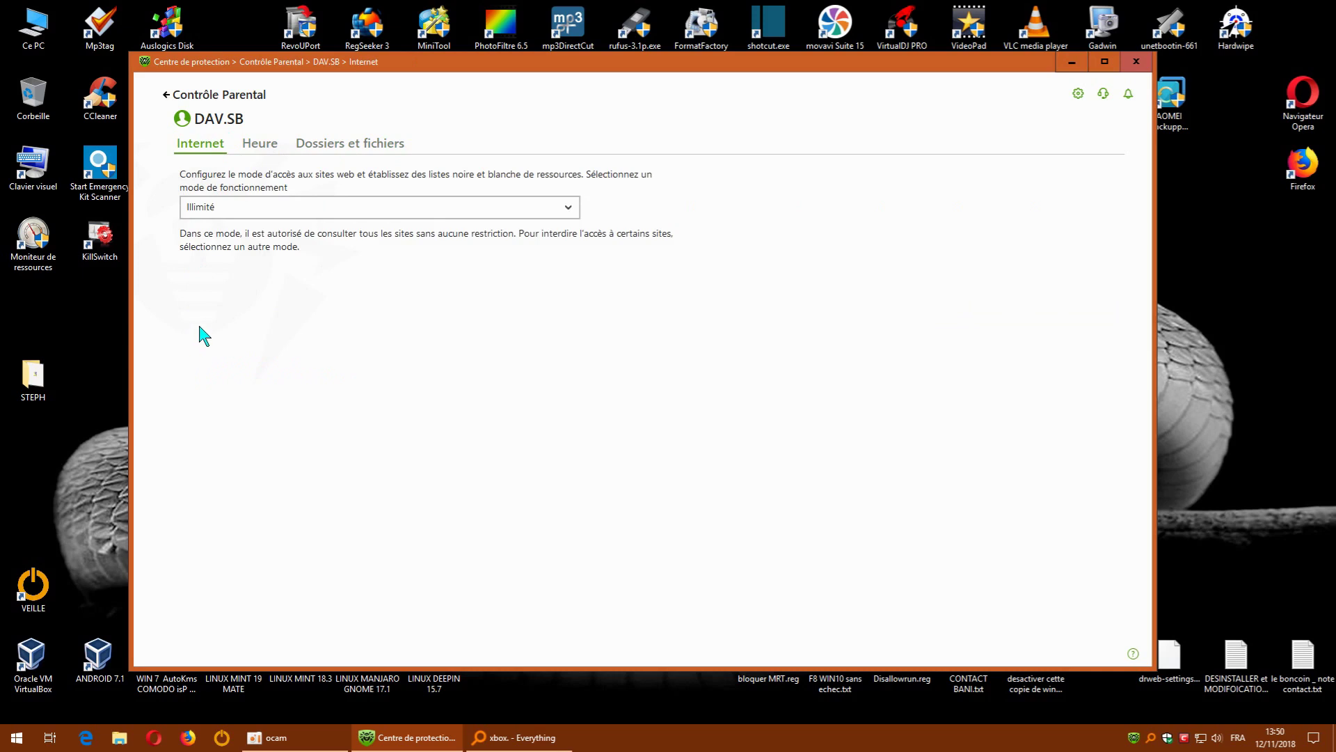
click(266, 146)
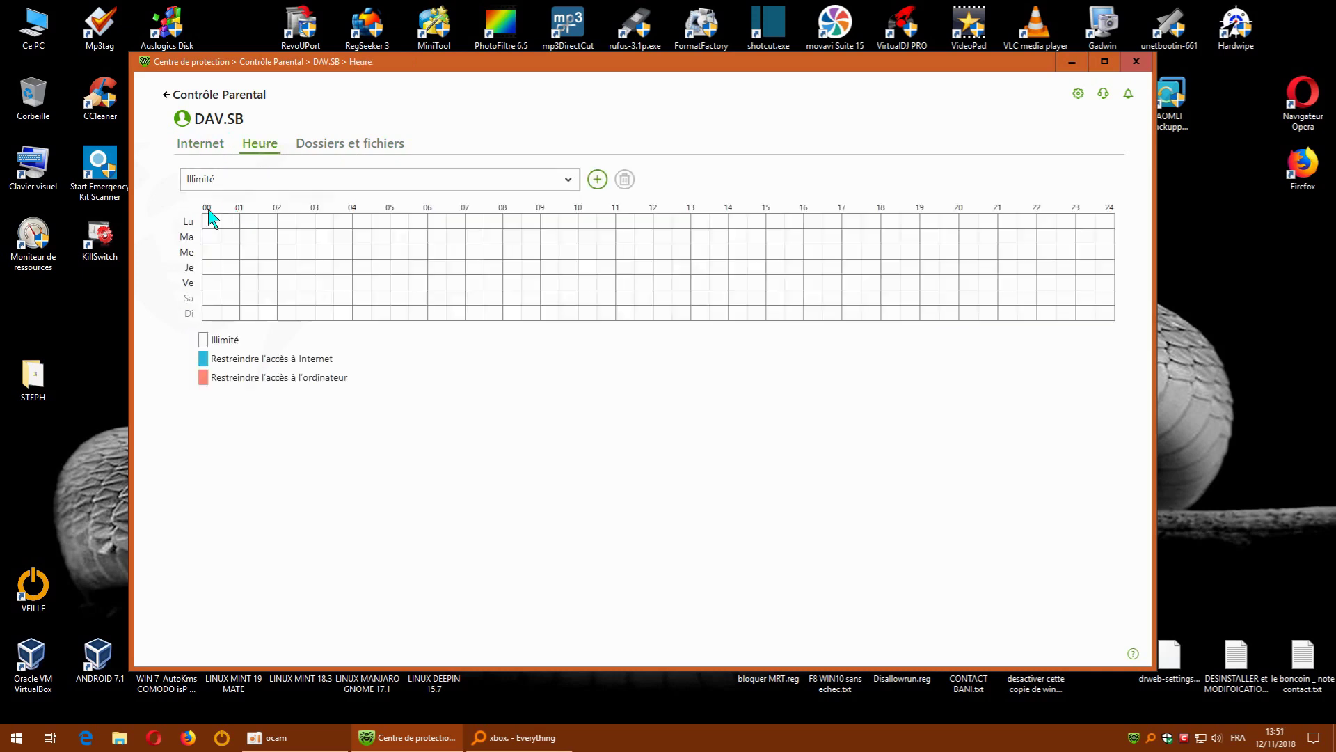
click(334, 146)
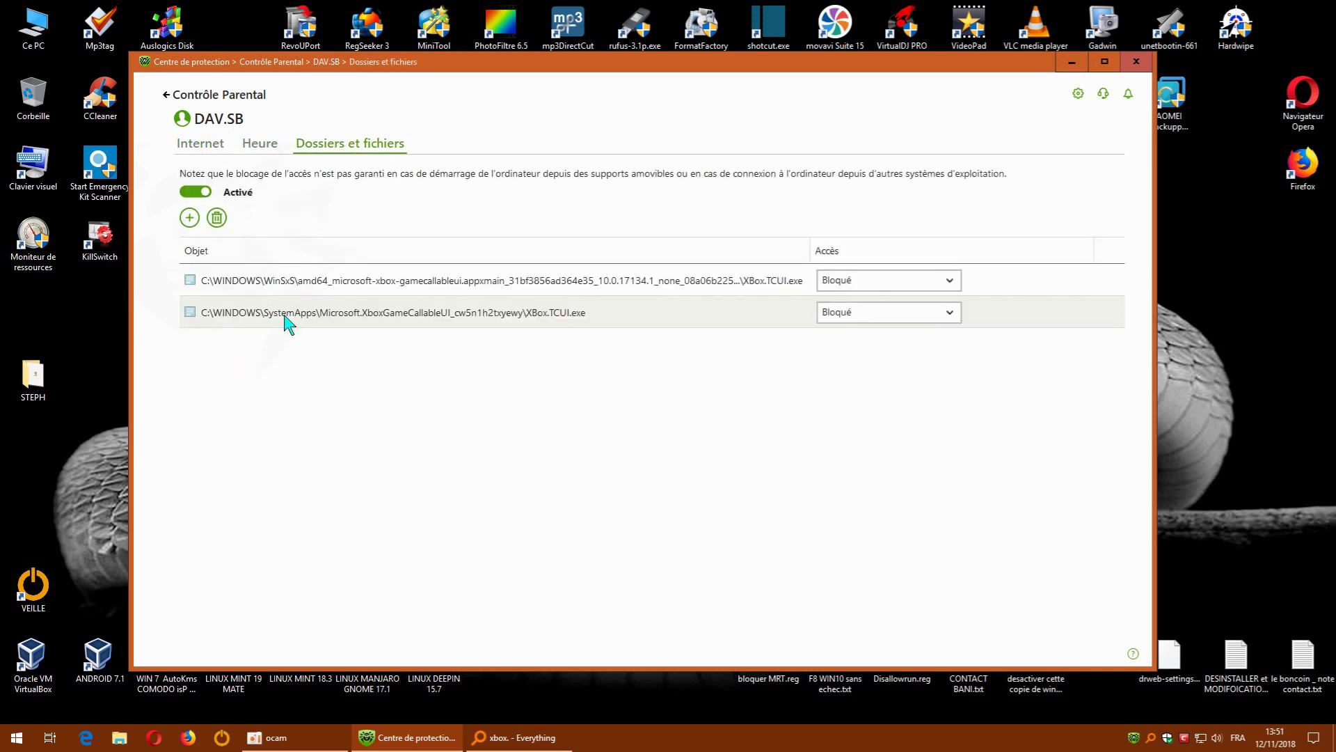
click(1136, 64)
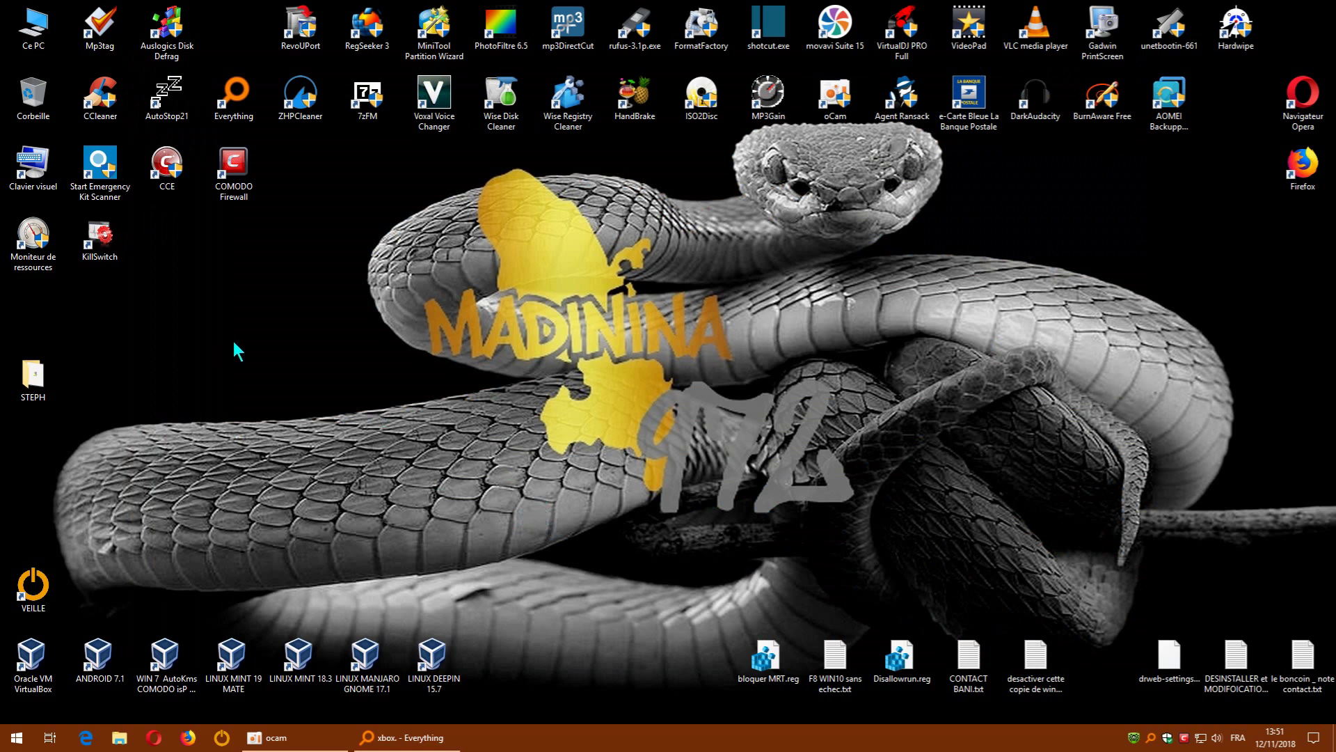
Step: Open Ce PC and Moniteur de ressources, check the full list of running processes for Xbox entries, and close both windows
double_click(33, 27)
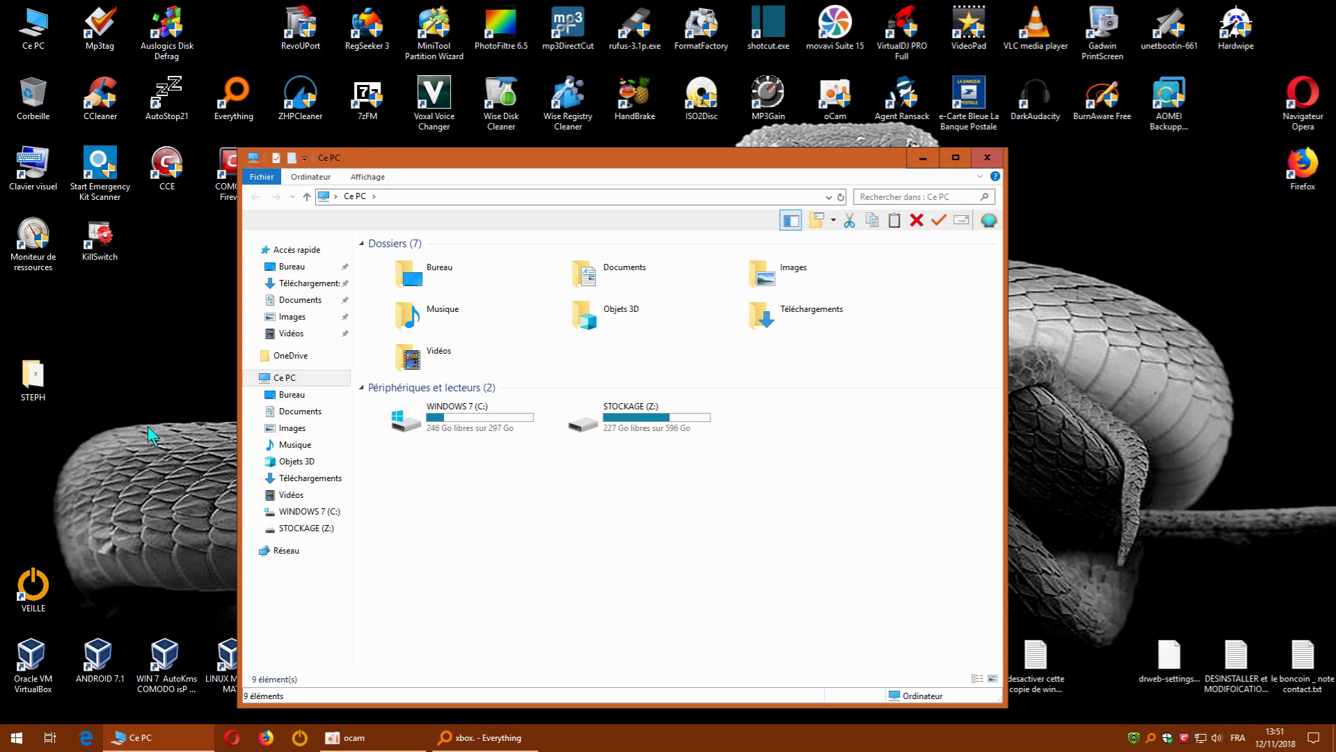
double_click(35, 240)
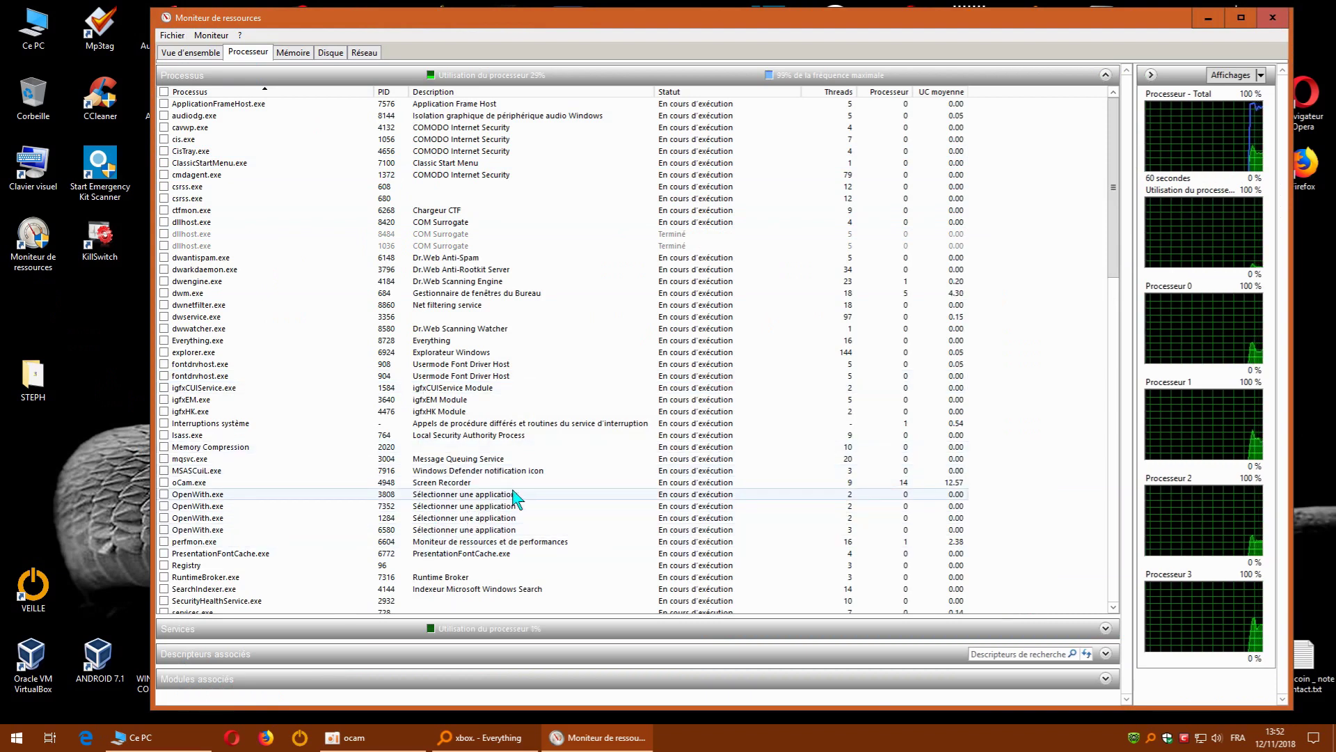
scroll(515, 495, down, 8)
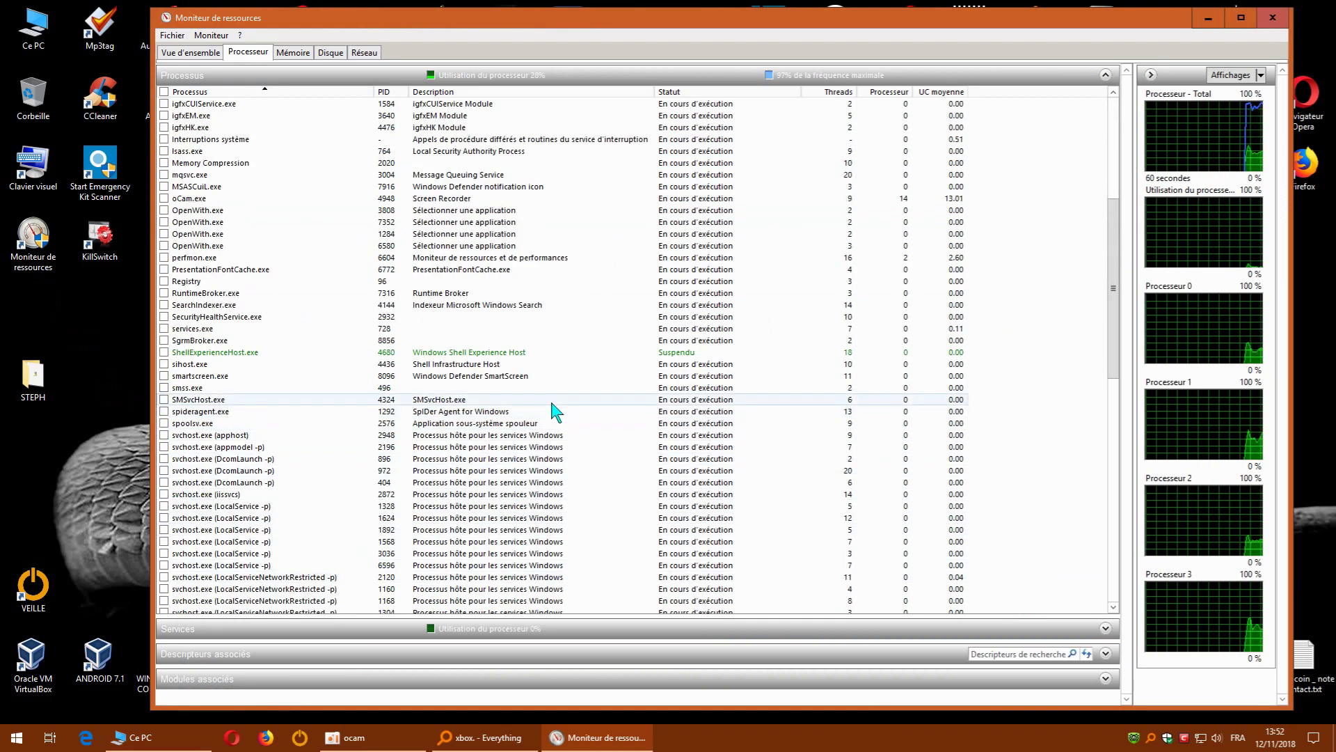
scroll(555, 412, down, 1)
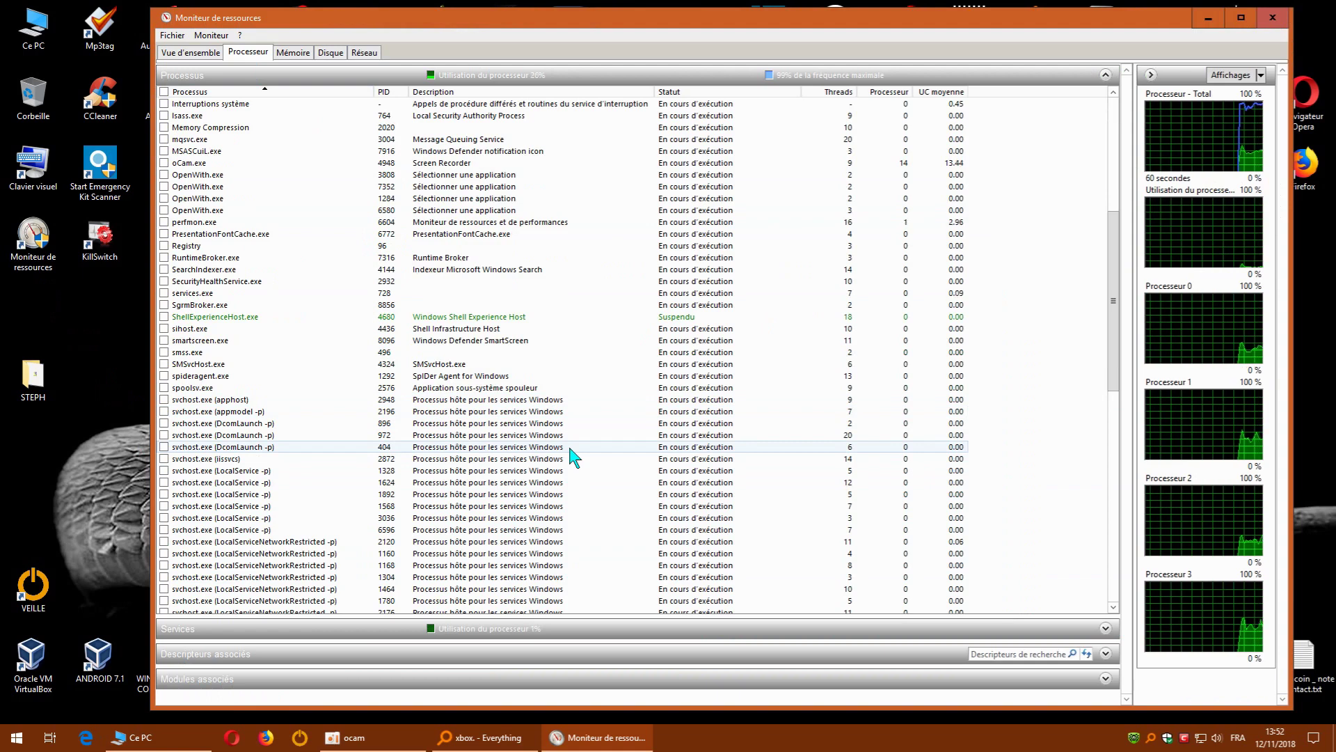
scroll(572, 456, down, 16)
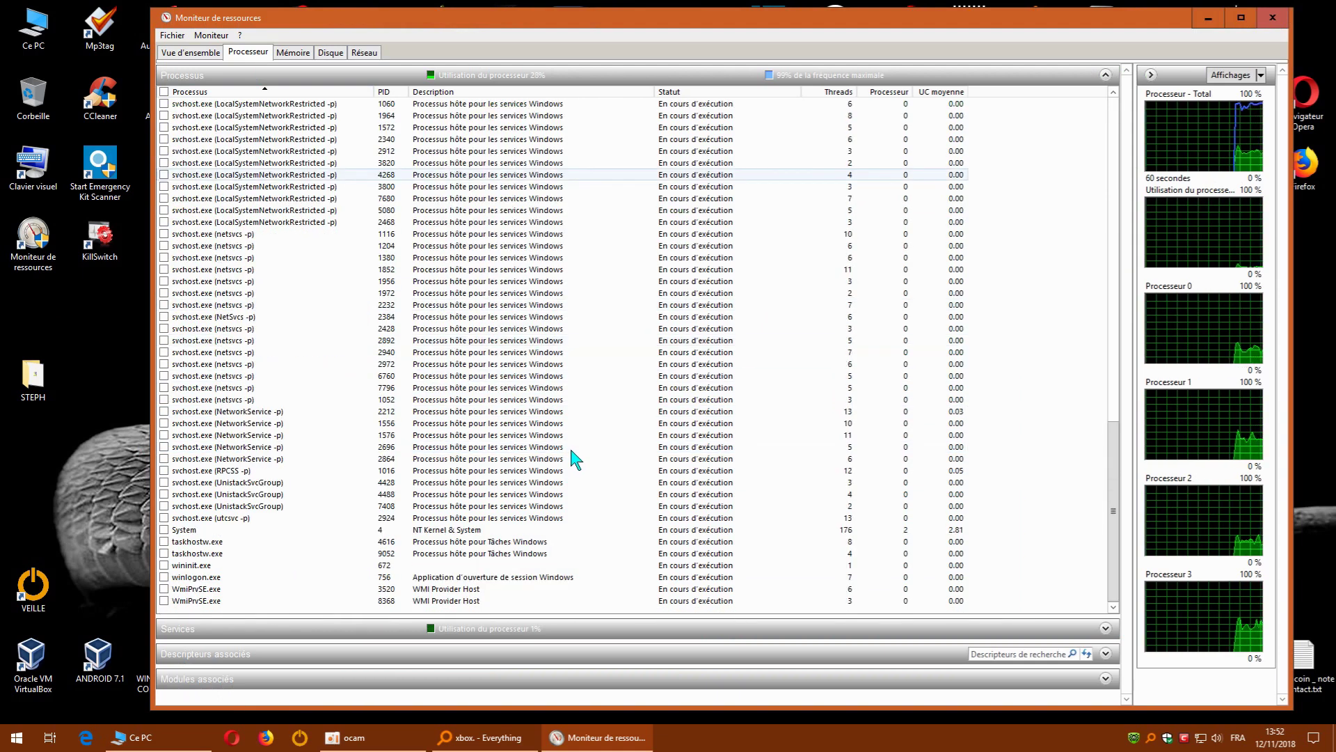
scroll(596, 490, up, 20)
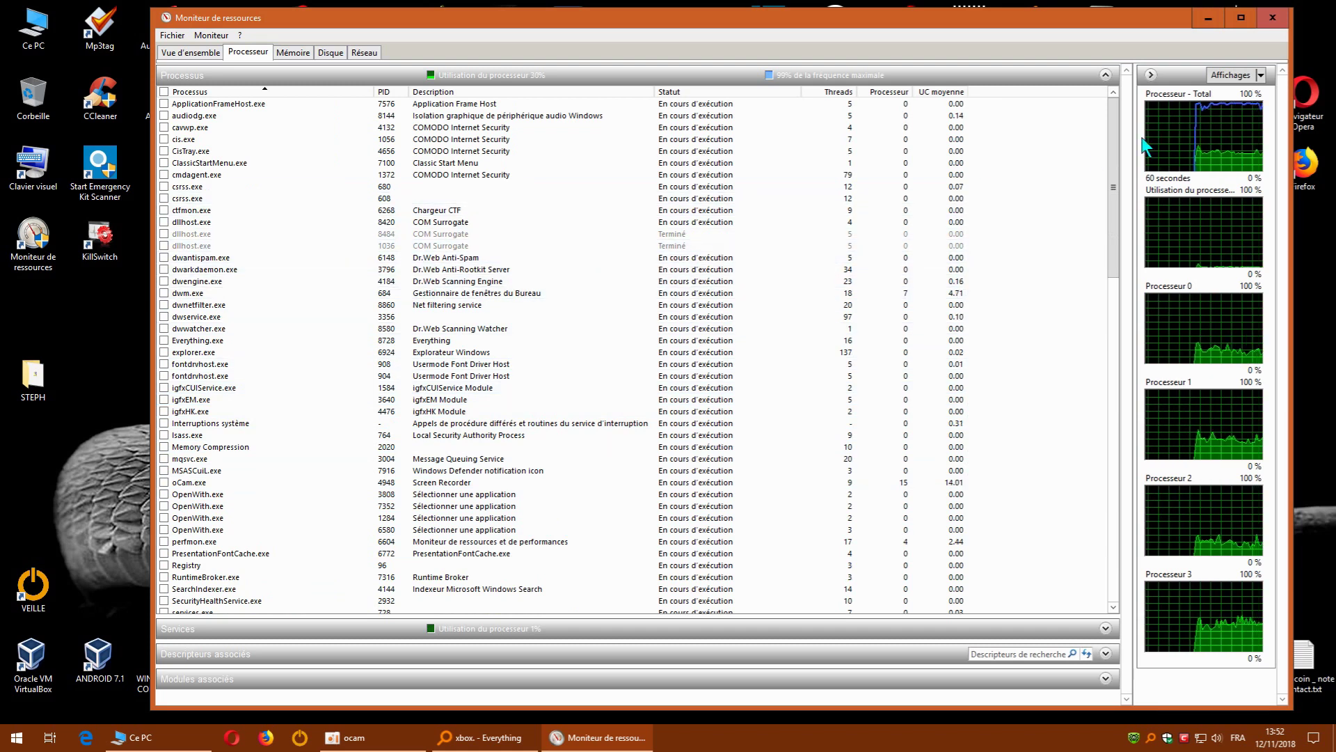
click(1272, 18)
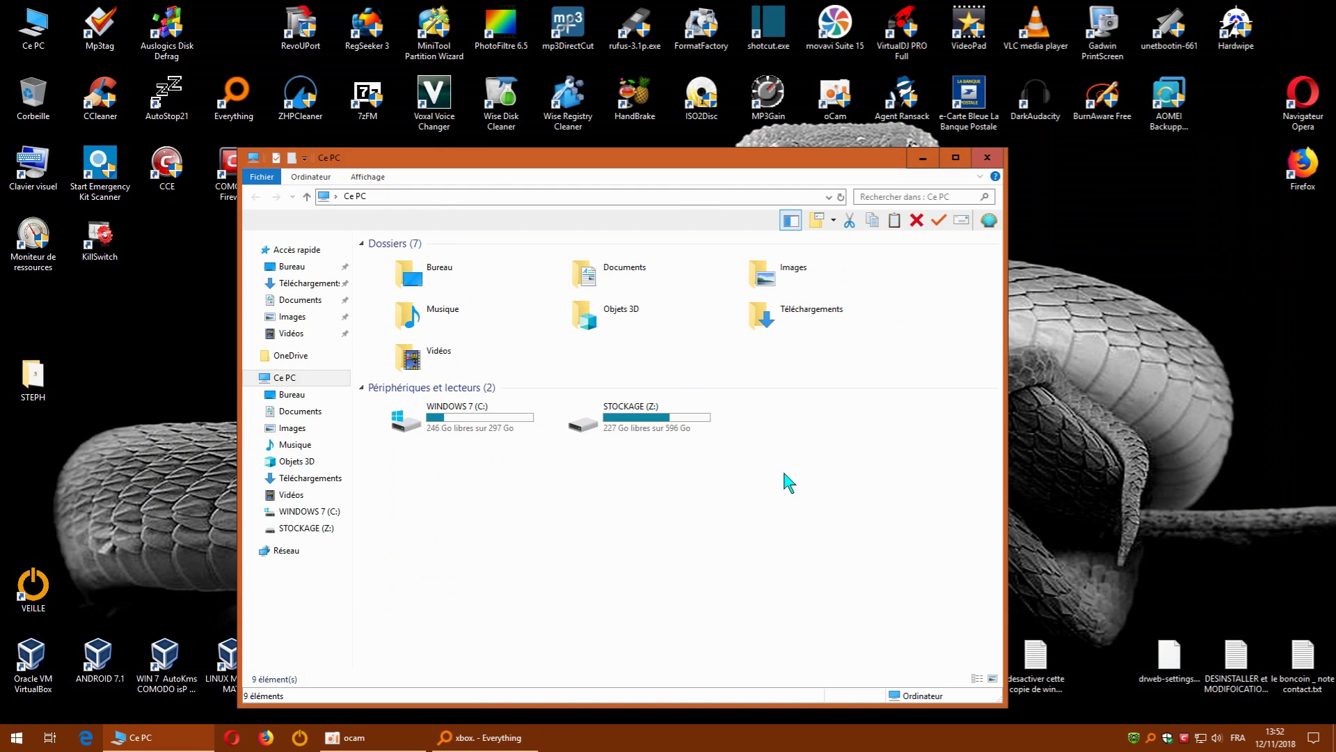
click(987, 157)
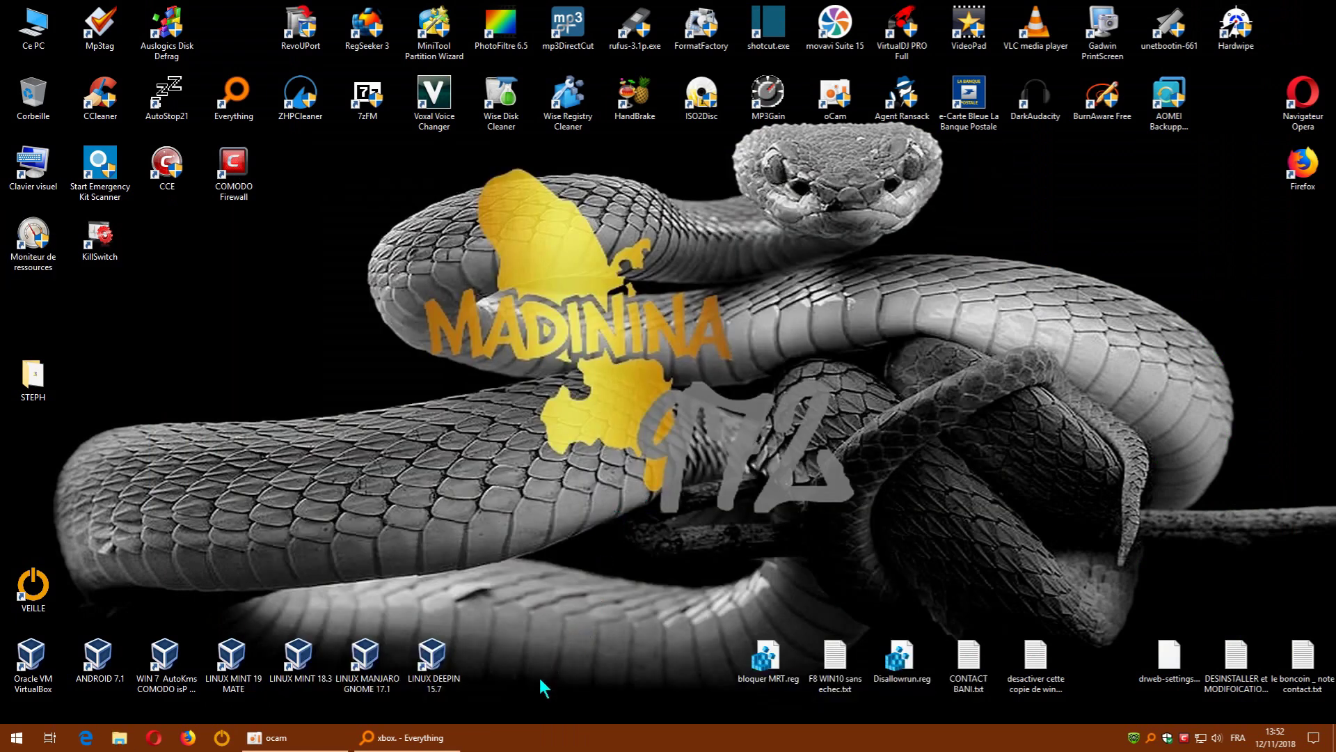
Step: Switch back to Everything with its xbox search results and close it
mouse_move(415, 747)
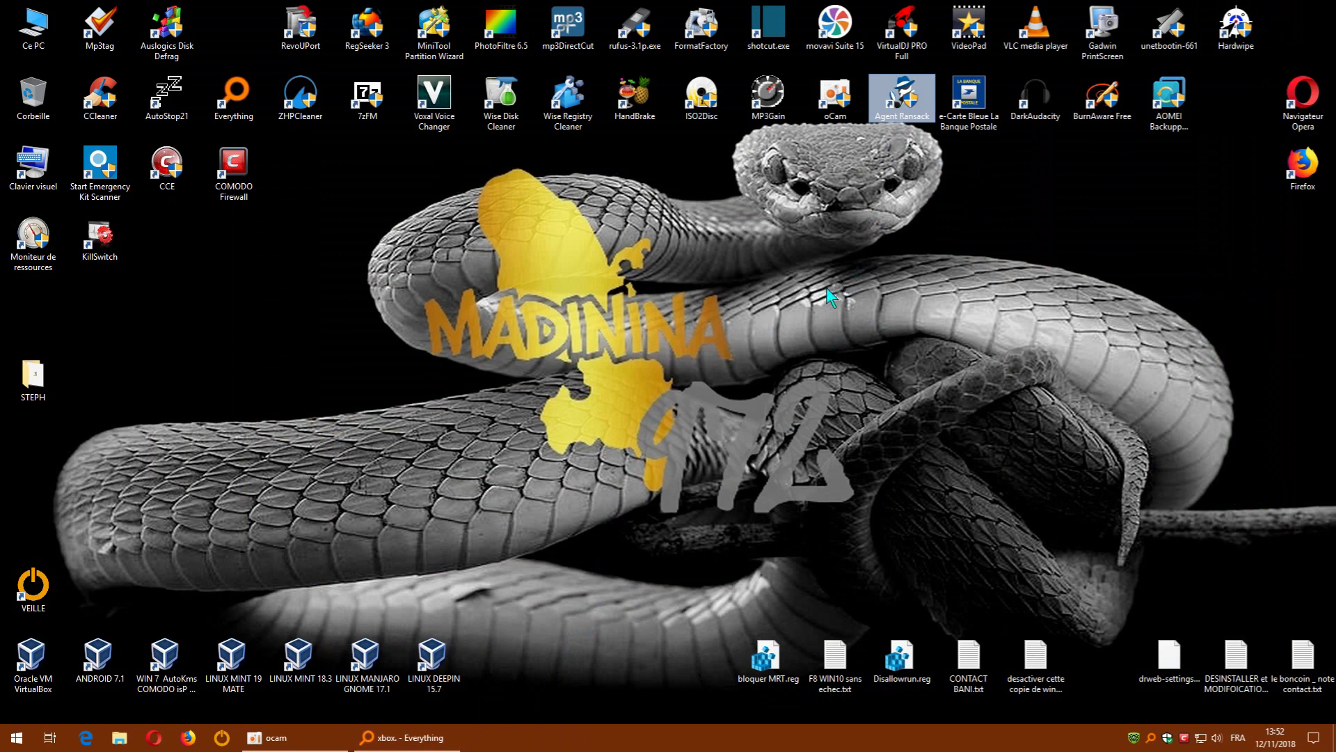
click(418, 736)
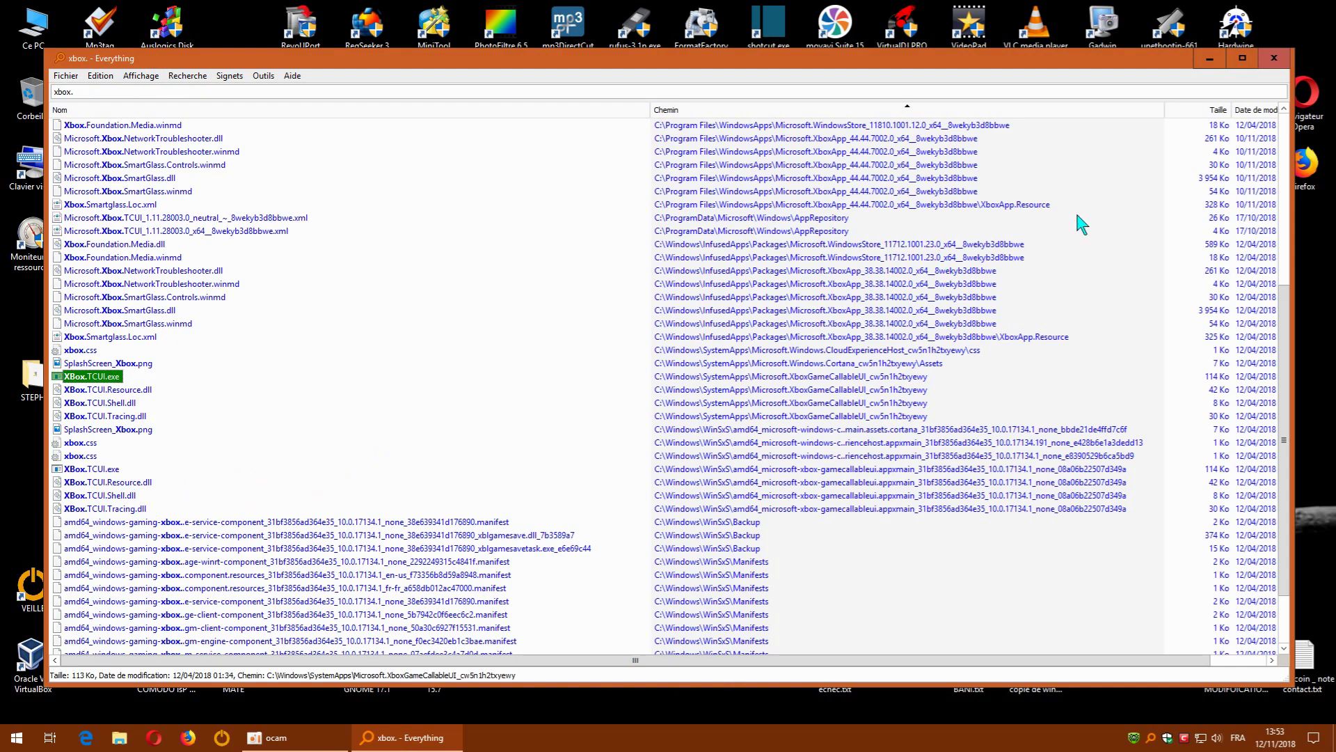
click(1274, 59)
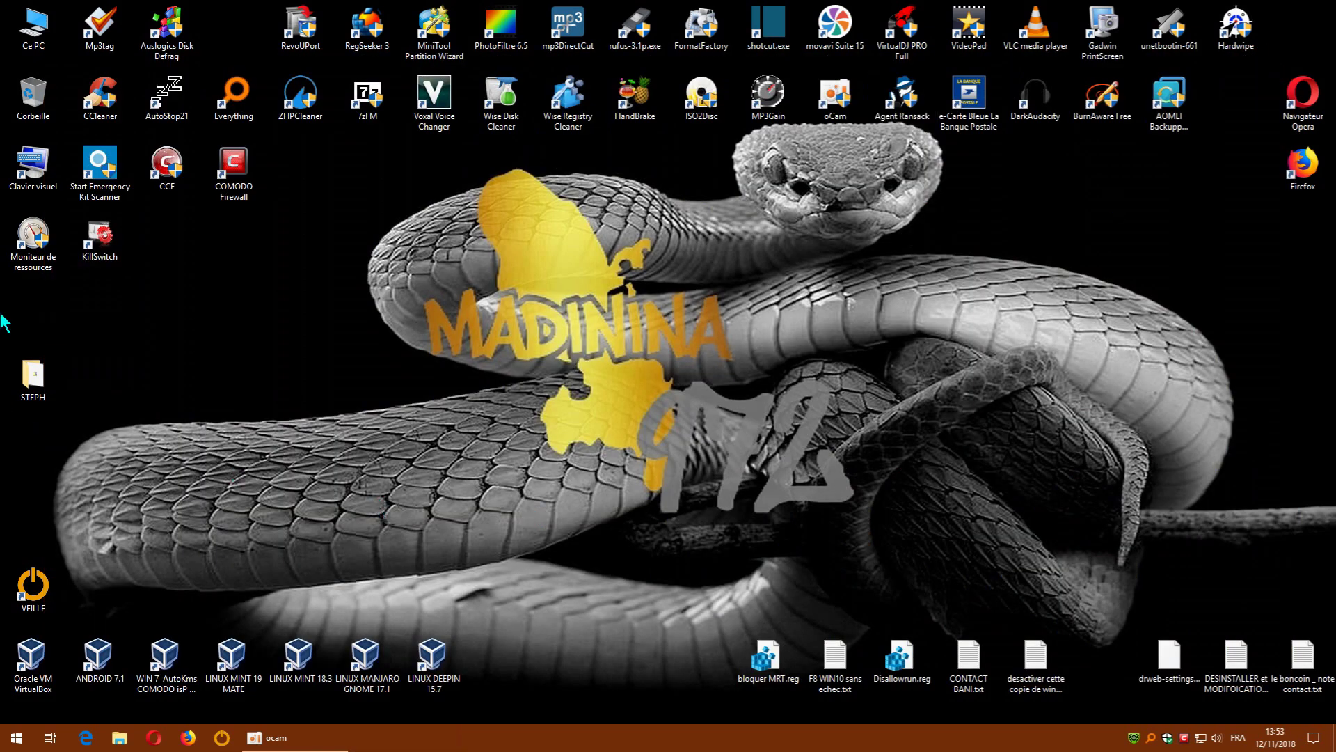
Step: Reopen Moniteur de ressources, check the running processes once more and close it
double_click(33, 249)
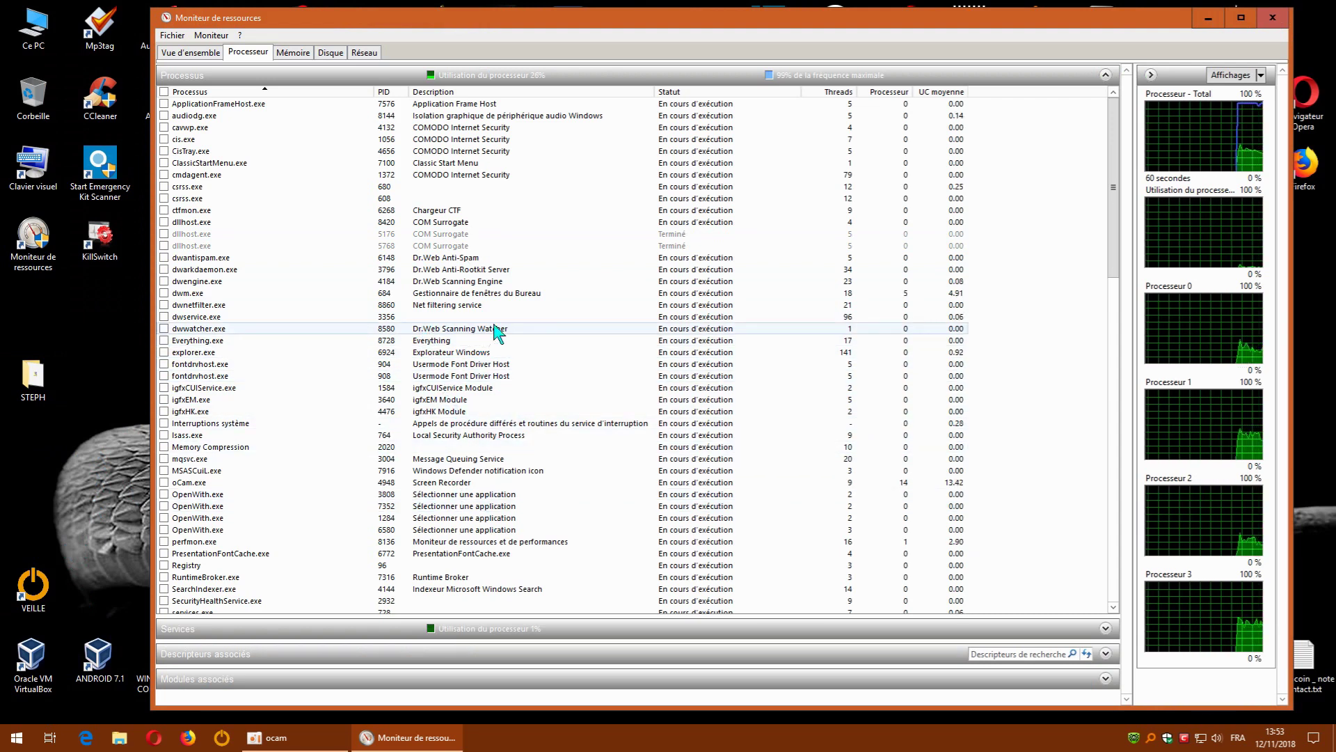
click(1273, 18)
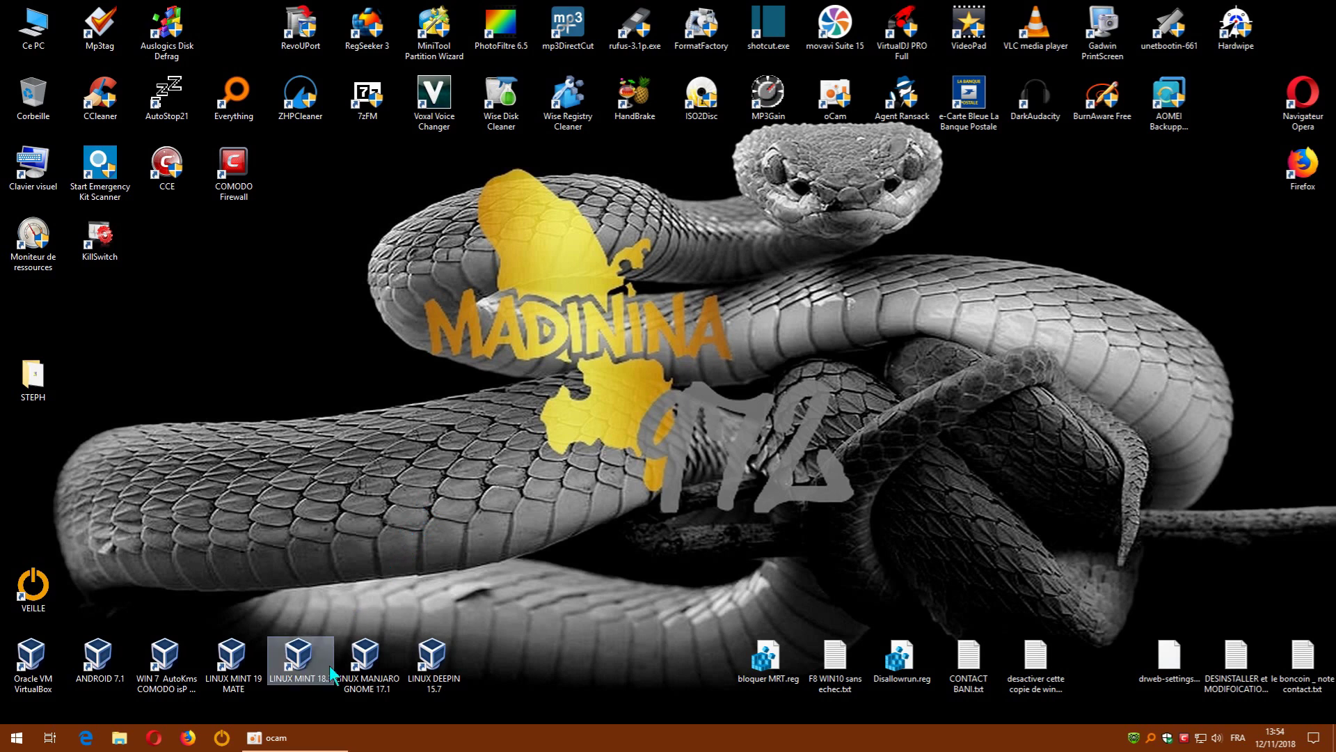
mouse_move(312, 739)
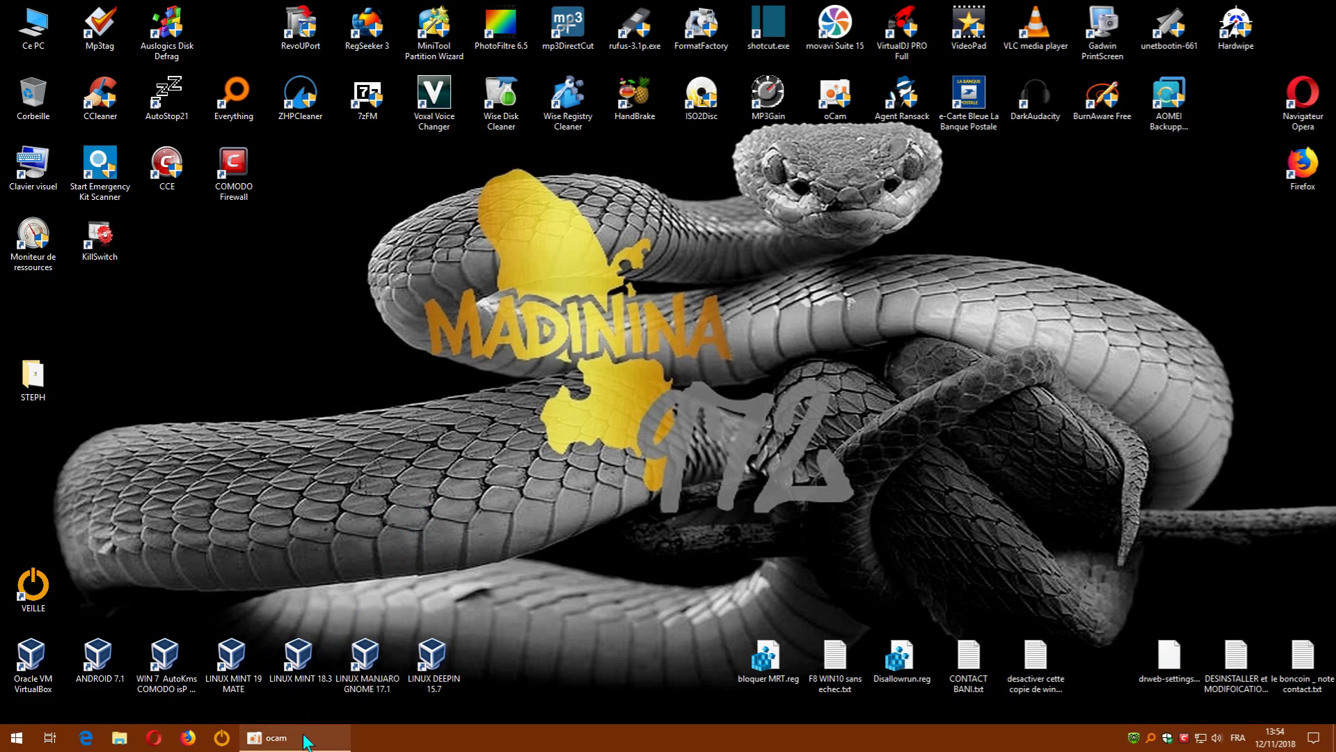